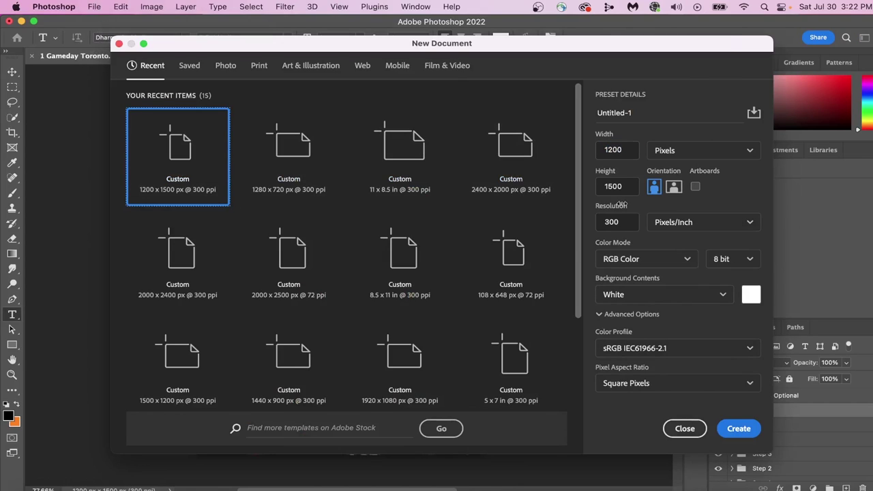
Create the 1200 × 1500 px document, unlock Background, and draw a full-canvas black rectangle.
{"action": "left_click", "coordinate": [739, 428]}
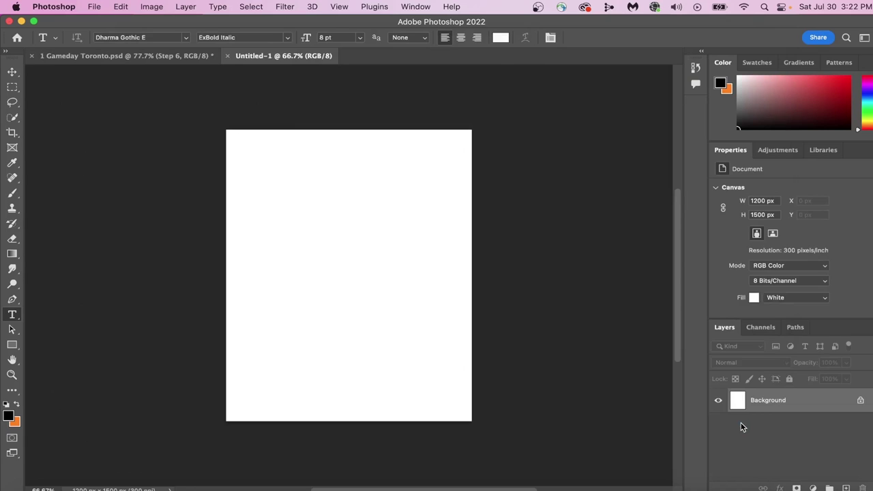
{"action": "left_click", "coordinate": [861, 401]}
{"action": "left_click", "coordinate": [13, 342]}
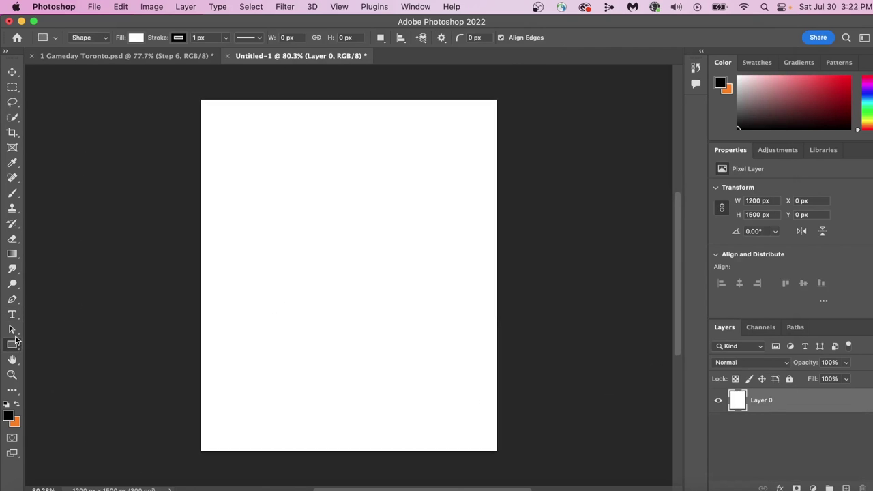
{"action": "left_click_drag", "start_coordinate": [166, 76], "coordinate": [534, 468]}
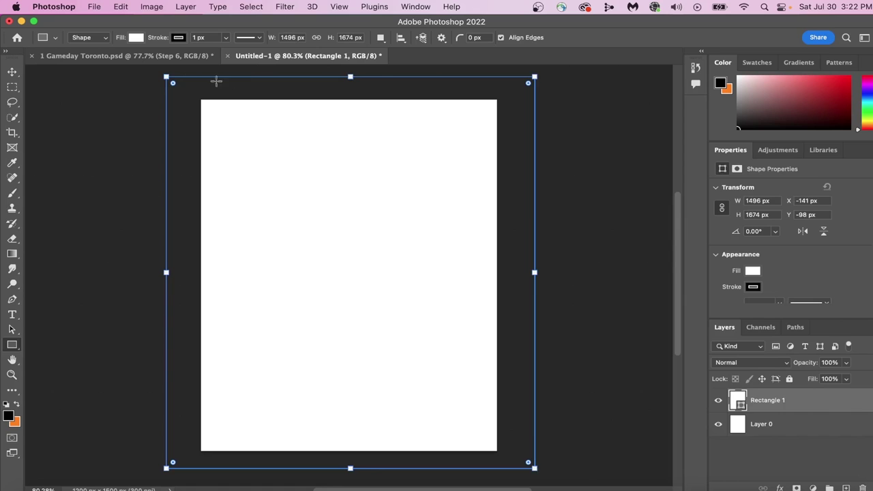
{"action": "left_click", "coordinate": [136, 36]}
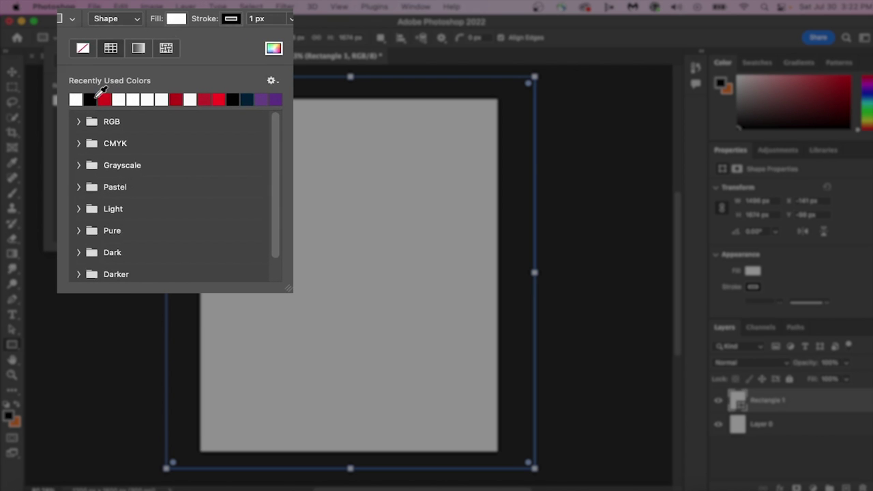
{"action": "left_click", "coordinate": [94, 97]}
{"action": "left_click", "coordinate": [161, 31]}
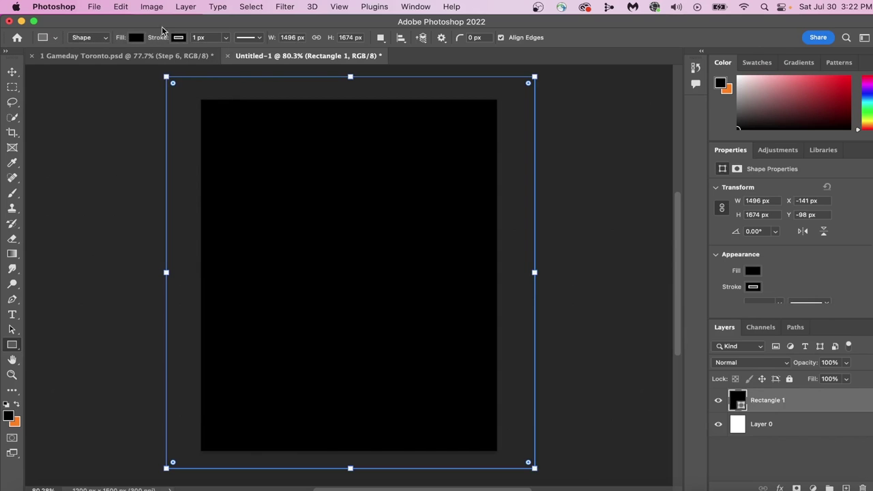
Place Raptors 1.png on the canvas and fade it to 2% opacity.
{"action": "key", "text": "super+Tab"}
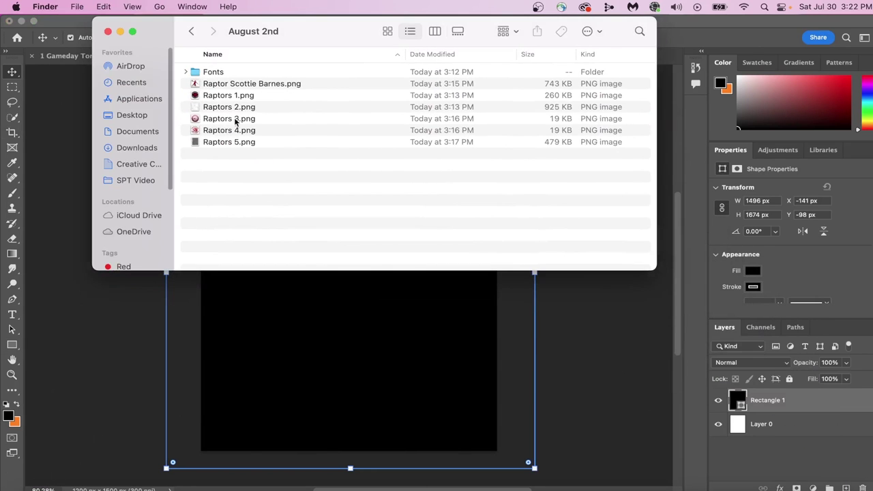
{"action": "left_click_drag", "start_coordinate": [238, 98], "coordinate": [352, 322]}
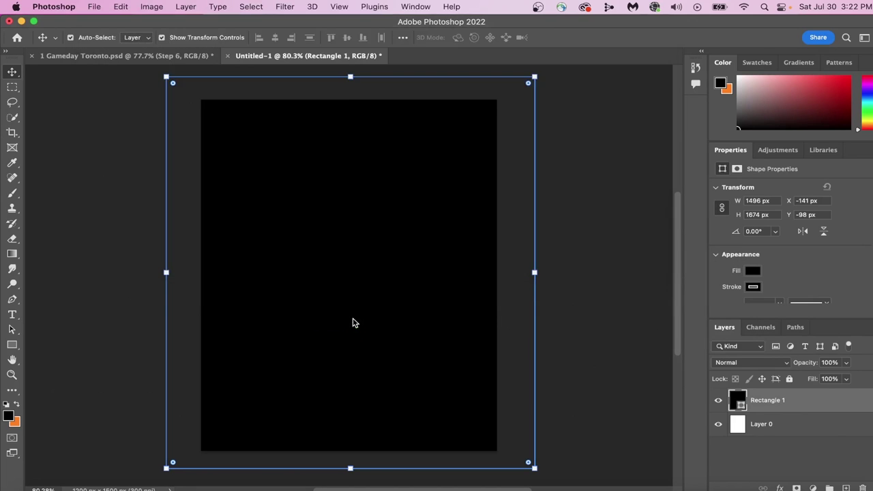
{"action": "left_click", "coordinate": [602, 41]}
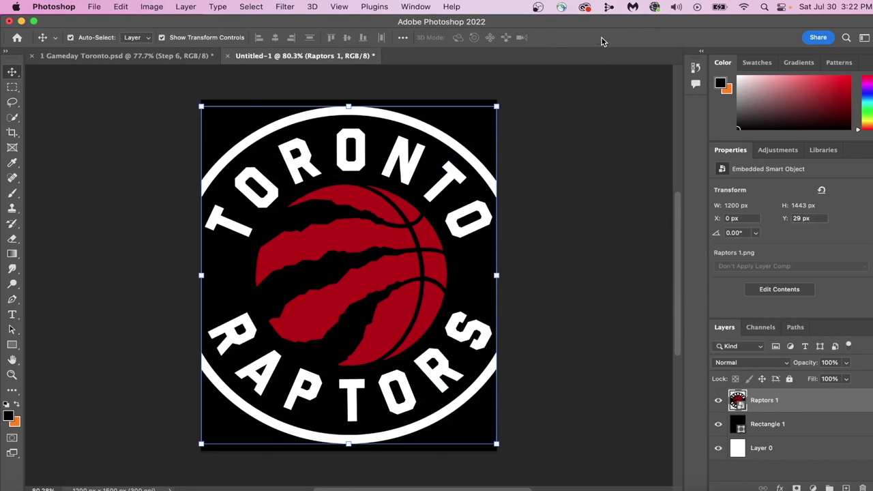
{"action": "left_click", "coordinate": [847, 363]}
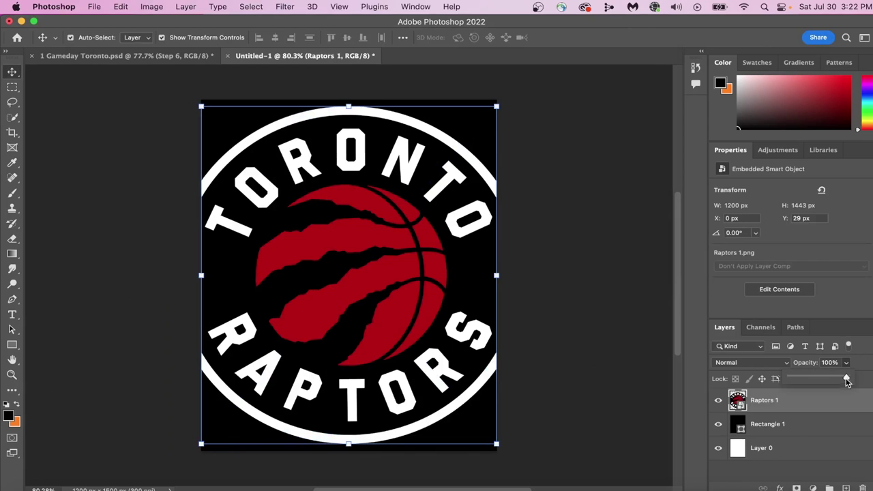
{"action": "left_click_drag", "start_coordinate": [789, 379], "coordinate": [792, 379]}
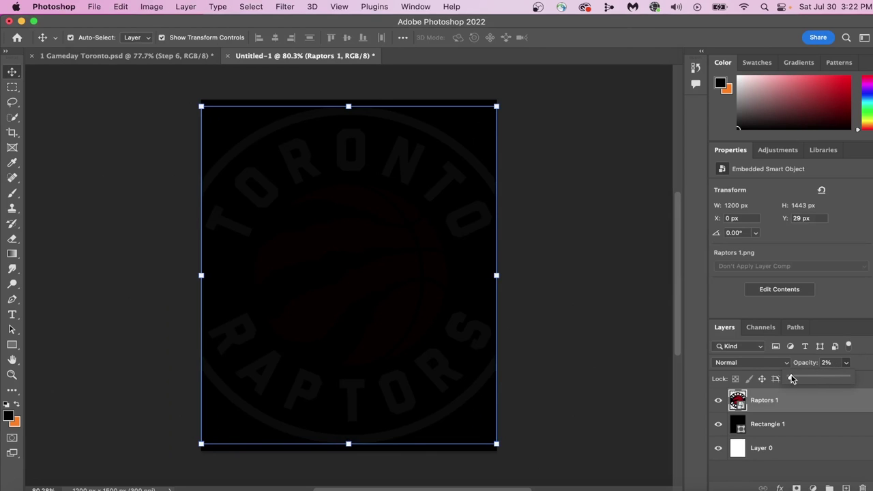
{"action": "left_click", "coordinate": [57, 404]}
Place the Raptors 2.png texture and set its blend mode to Divide.
{"action": "key", "text": "super+Tab"}
{"action": "left_click", "coordinate": [289, 108]}
{"action": "left_click_drag", "start_coordinate": [289, 109], "coordinate": [377, 338]}
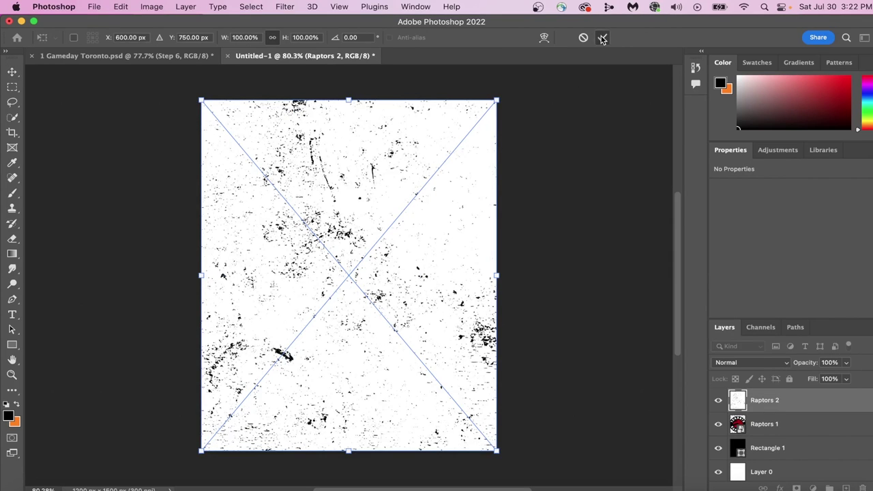
{"action": "left_click", "coordinate": [602, 37]}
{"action": "left_click", "coordinate": [753, 362]}
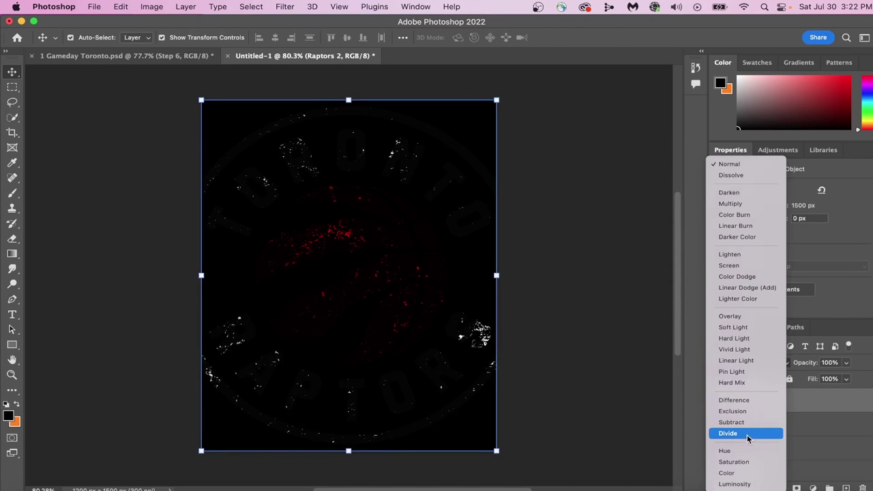
{"action": "left_click", "coordinate": [748, 435]}
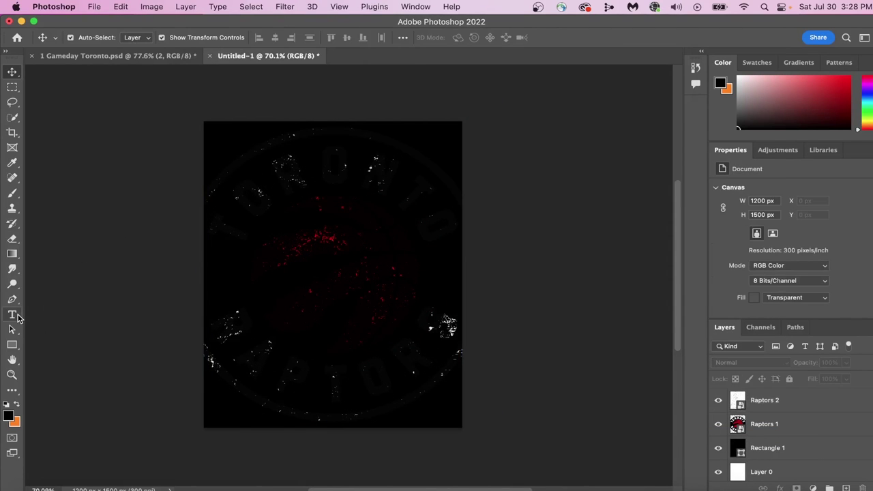
Add a GAMEDAY text layer, enlarge it about five times, and centre it horizontally.
{"action": "left_click", "coordinate": [11, 314]}
{"action": "left_click", "coordinate": [305, 220]}
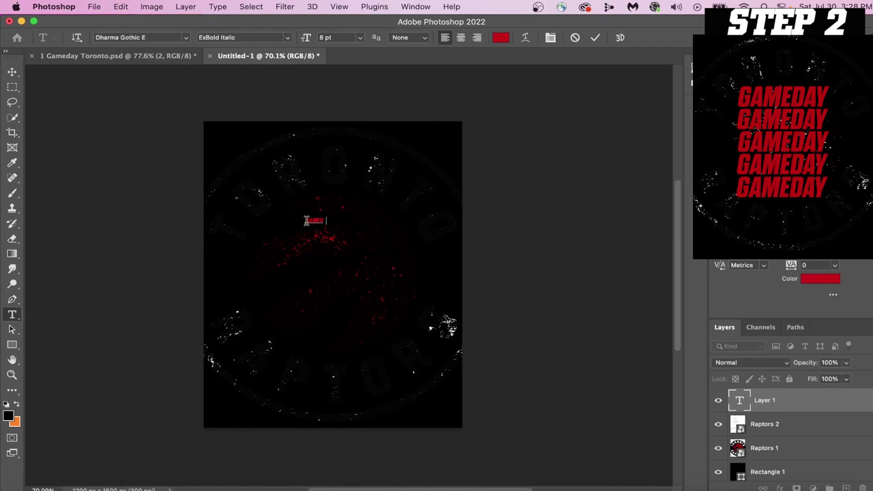
{"action": "left_click", "coordinate": [12, 71]}
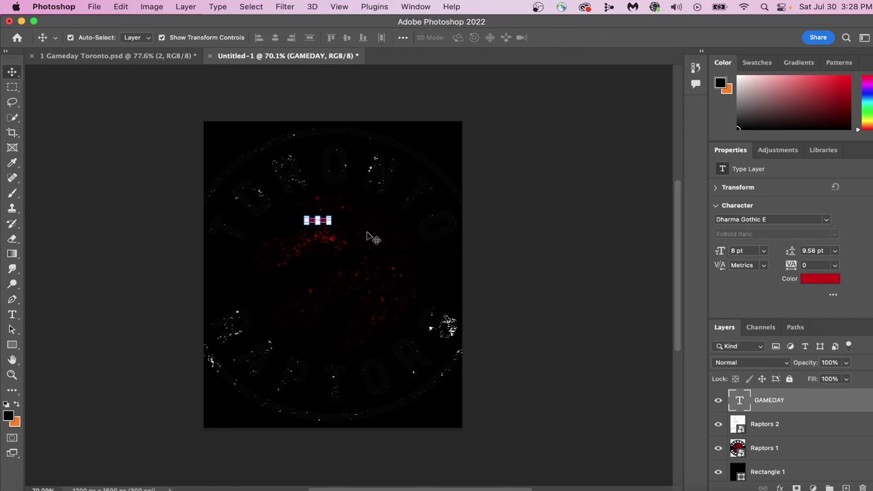
{"action": "left_click_drag", "start_coordinate": [328, 216], "coordinate": [420, 187]}
{"action": "left_click_drag", "start_coordinate": [391, 215], "coordinate": [359, 222]}
{"action": "key", "text": "Return"}
Try other colours on the GAMEDAY letters but keep them red.
{"action": "left_click", "coordinate": [11, 314]}
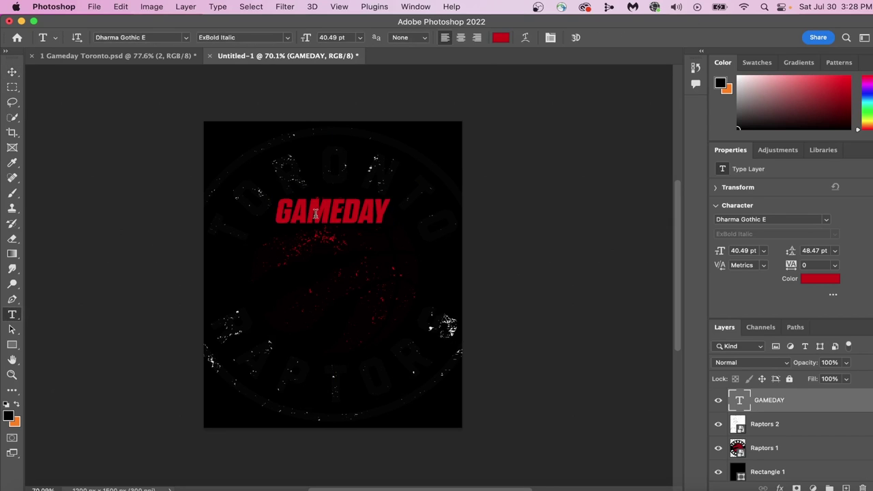
{"action": "left_click_drag", "start_coordinate": [276, 214], "coordinate": [578, 109]}
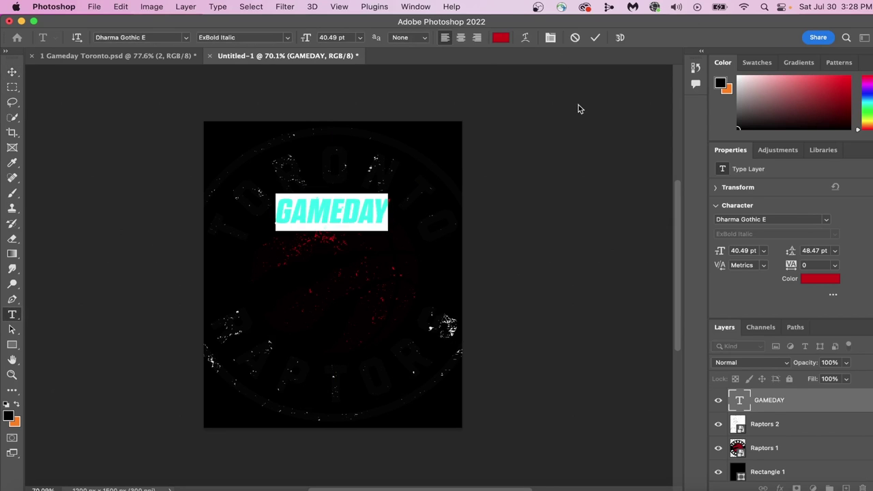
{"action": "left_click", "coordinate": [500, 38]}
{"action": "left_click", "coordinate": [608, 397]}
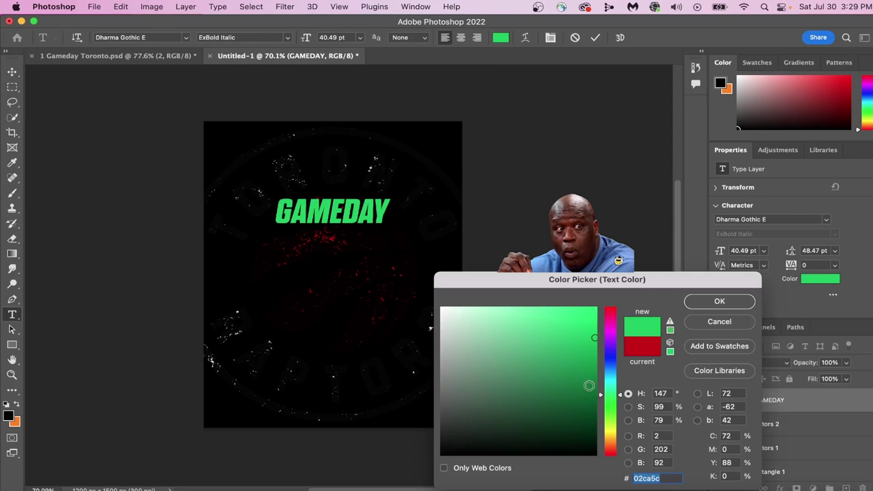
{"action": "left_click", "coordinate": [611, 359]}
{"action": "left_click", "coordinate": [609, 332]}
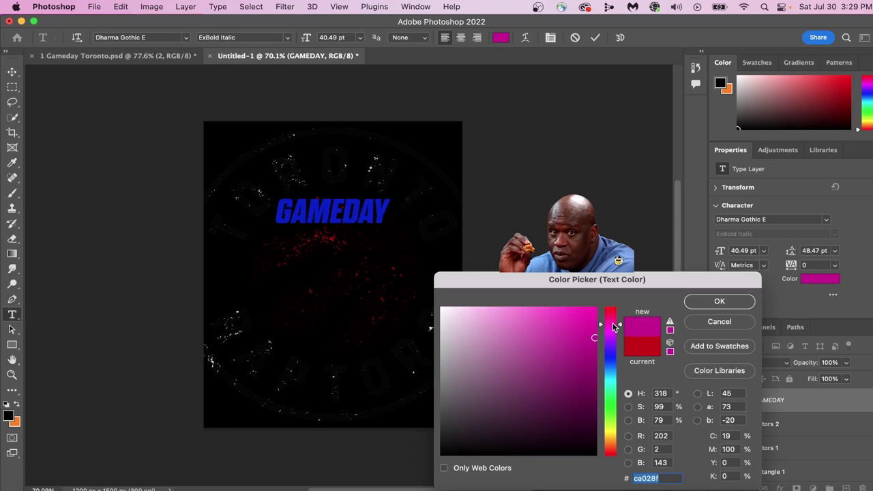
{"action": "left_click", "coordinate": [718, 321]}
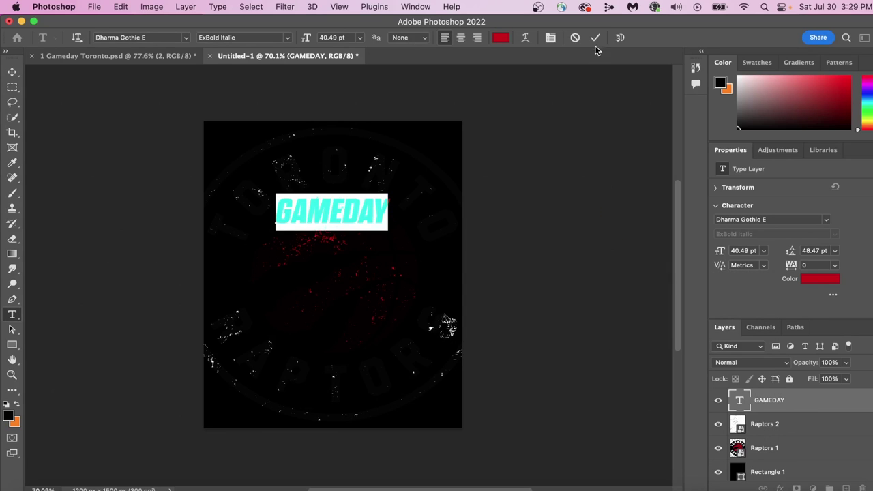
{"action": "left_click", "coordinate": [595, 38]}
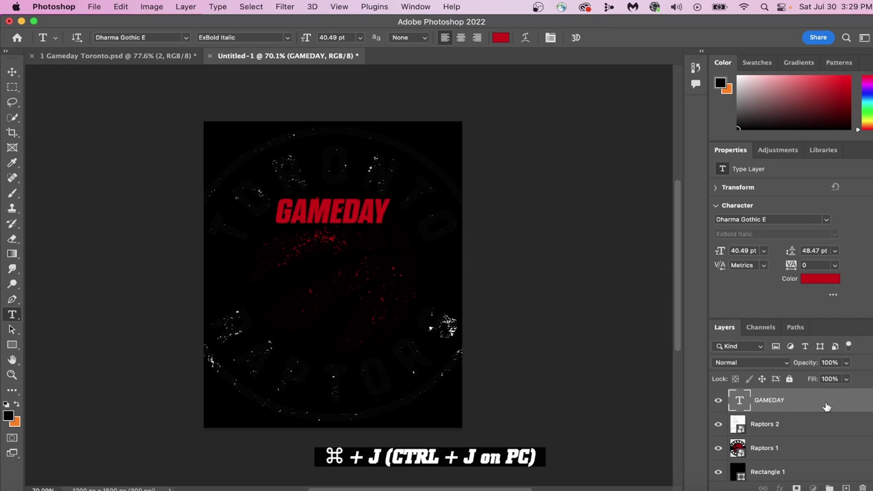
Duplicate GAMEDAY twice, nudging each copy below to stack three lines.
{"action": "key", "text": "super+j"}
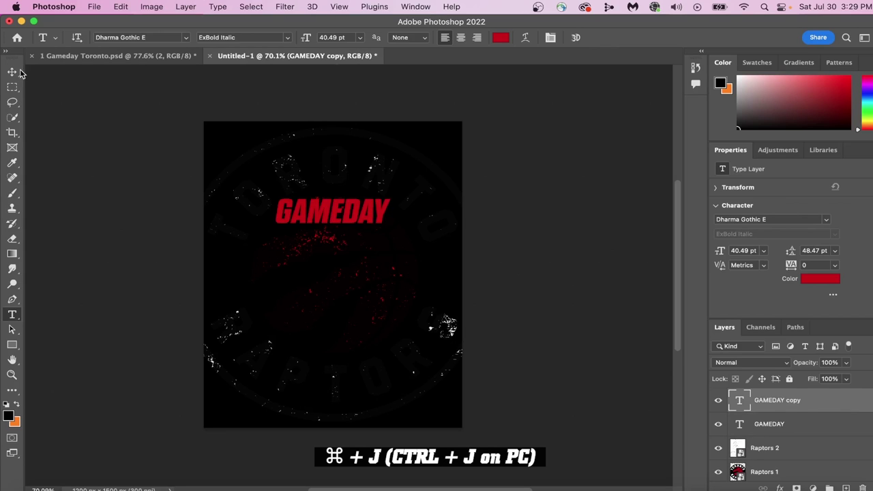
{"action": "left_click", "coordinate": [14, 72]}
{"action": "key", "text": "shift+Down"}
{"action": "key", "text": "shift+Down"}
{"action": "key", "text": "shift+Down"}
{"action": "key", "text": "shift+Down"}
{"action": "key", "text": "shift+Down"}
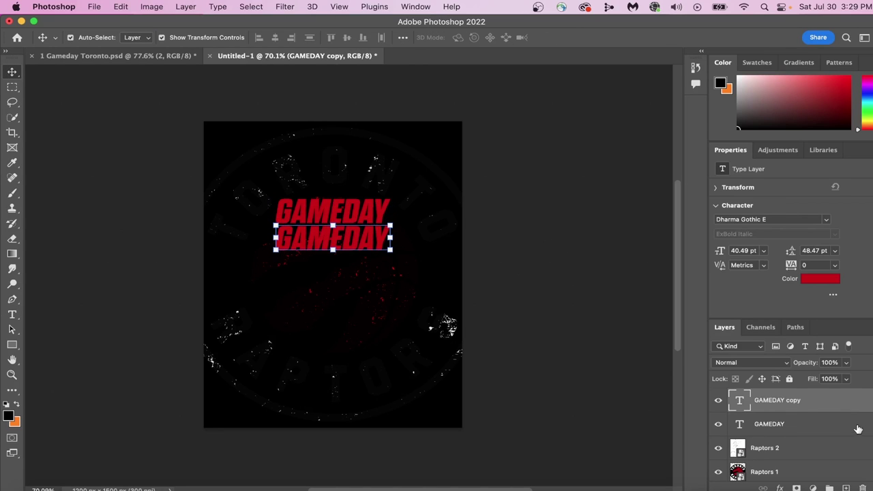
{"action": "key", "text": "super+j"}
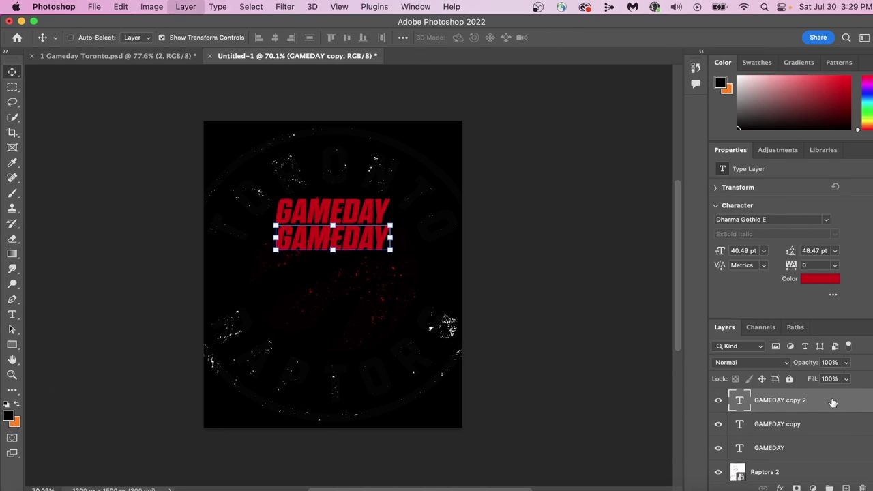
{"action": "key", "text": "shift+Down"}
{"action": "key", "text": "shift+Down"}
{"action": "key", "text": "shift+Down"}
{"action": "key", "text": "shift+Down"}
{"action": "key", "text": "shift+Down"}
{"action": "key", "text": "shift+Down"}
{"action": "key", "text": "Return"}
Duplicate all three GAMEDAY lines and move the copies below, making six lines.
{"action": "left_click", "coordinate": [801, 452], "text": "shift"}
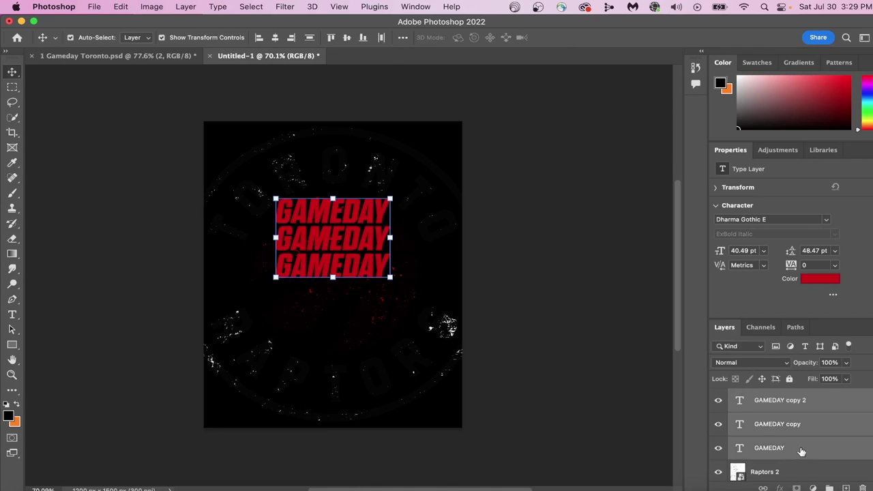
{"action": "key", "text": "super+j"}
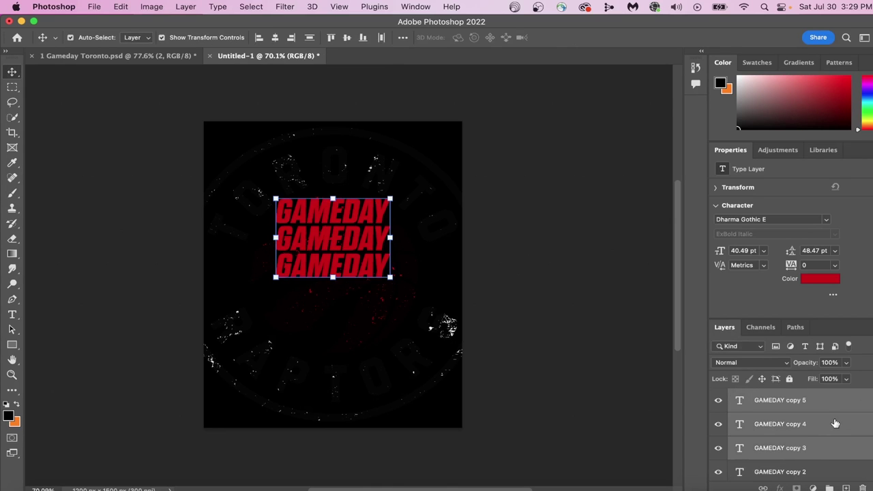
{"action": "key", "text": "shift+Down"}
{"action": "key", "text": "shift+Down"}
{"action": "key", "text": "shift+Down"}
{"action": "key", "text": "shift+Down"}
{"action": "key", "text": "shift+Down"}
{"action": "key", "text": "shift+Down"}
{"action": "key", "text": "shift+Down"}
{"action": "key", "text": "shift+Down"}
{"action": "key", "text": "shift+Down"}
{"action": "key", "text": "shift+Down"}
{"action": "key", "text": "shift+Down"}
{"action": "key", "text": "shift+Down"}
{"action": "key", "text": "shift+Down"}
{"action": "key", "text": "shift+Down"}
{"action": "key", "text": "shift+Down"}
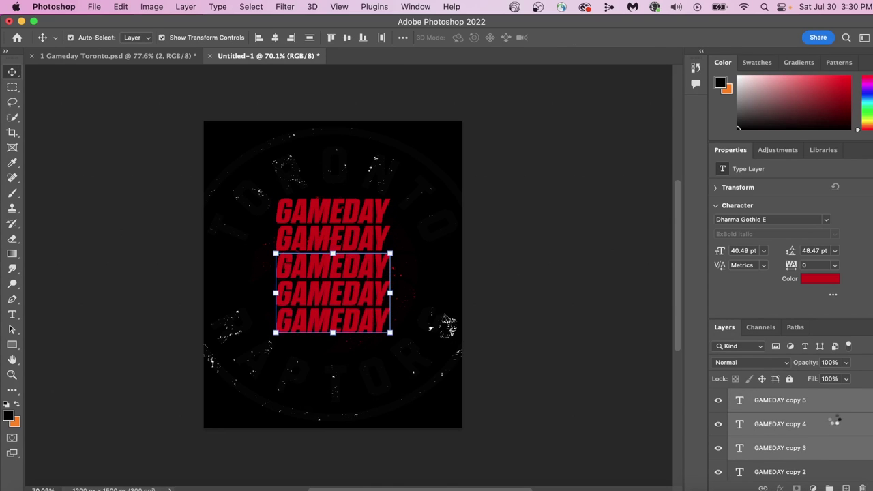
{"action": "key", "text": "shift+Down"}
{"action": "key", "text": "shift+Down"}
{"action": "key", "text": "shift+Down"}
{"action": "key", "text": "shift+Down"}
{"action": "key", "text": "shift+Down"}
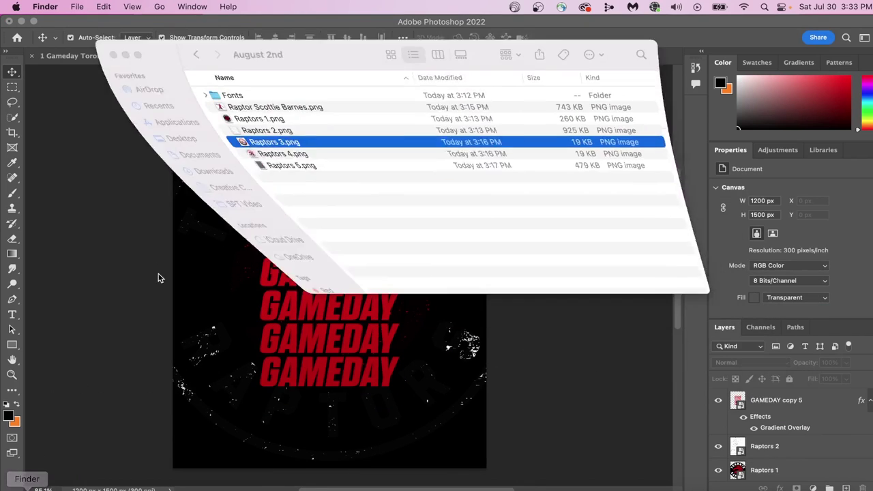
Place Raptors 3.png and Raptors 4.png, then bring in a white Raptors logo from Google Images.
{"action": "left_click_drag", "start_coordinate": [224, 122], "coordinate": [353, 264]}
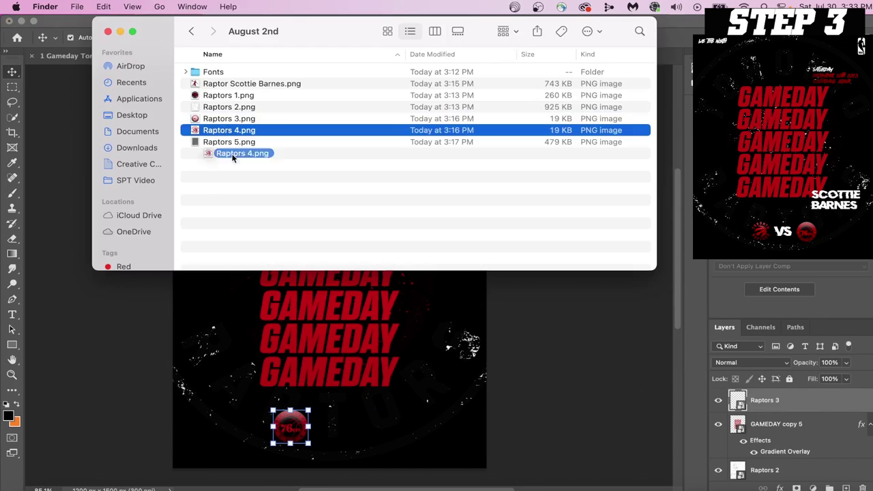
{"action": "left_click_drag", "start_coordinate": [224, 155], "coordinate": [292, 420]}
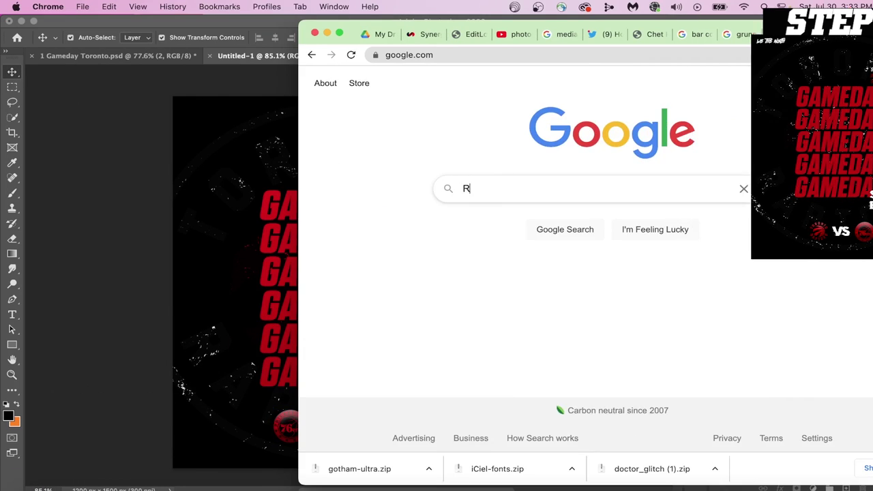
{"action": "type", "text": "aptor logo ALL WHITE"}
{"action": "key", "text": "Return"}
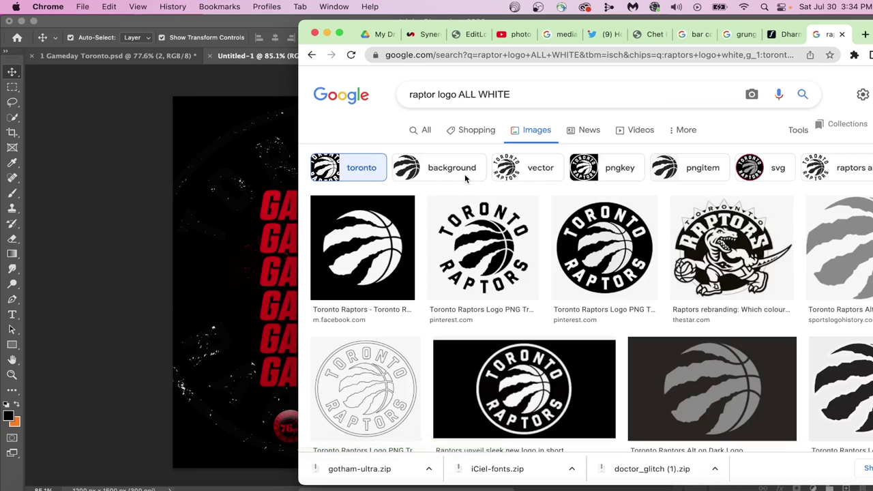
{"action": "left_click", "coordinate": [482, 247]}
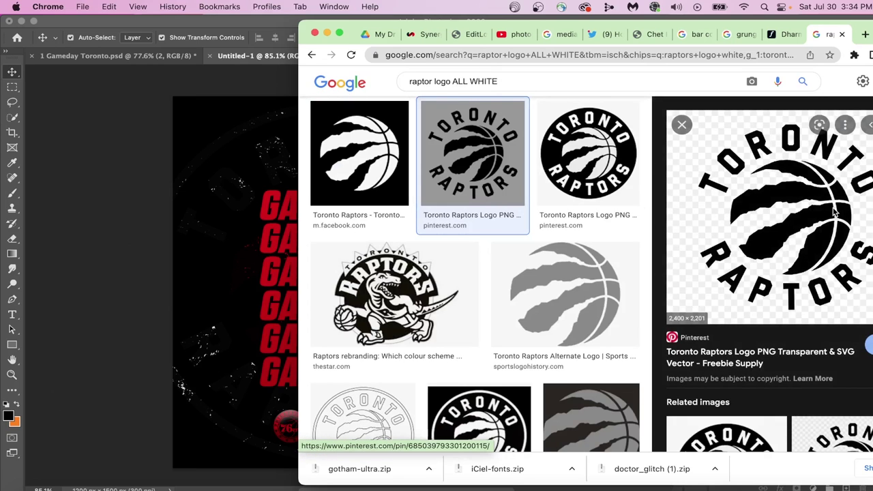
{"action": "left_click_drag", "start_coordinate": [837, 198], "coordinate": [238, 242]}
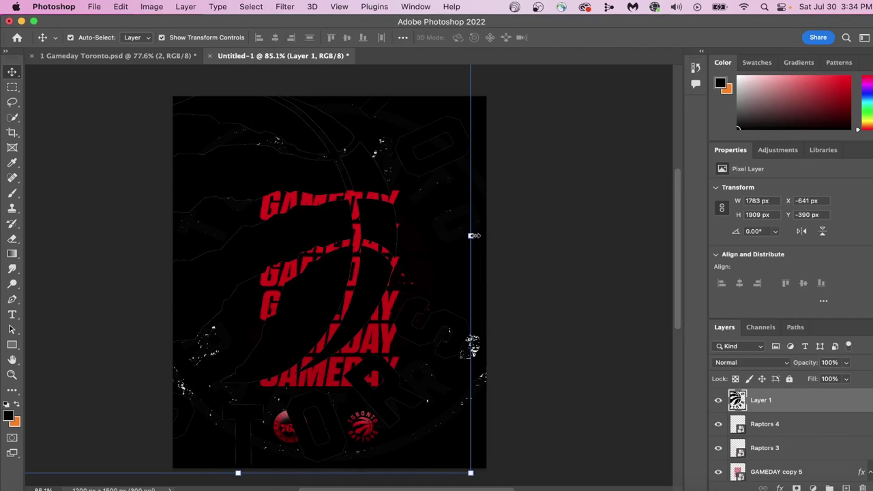
Commit the resized Raptors logo and invert it to white.
{"action": "key", "text": "Return"}
{"action": "left_click", "coordinate": [151, 6]}
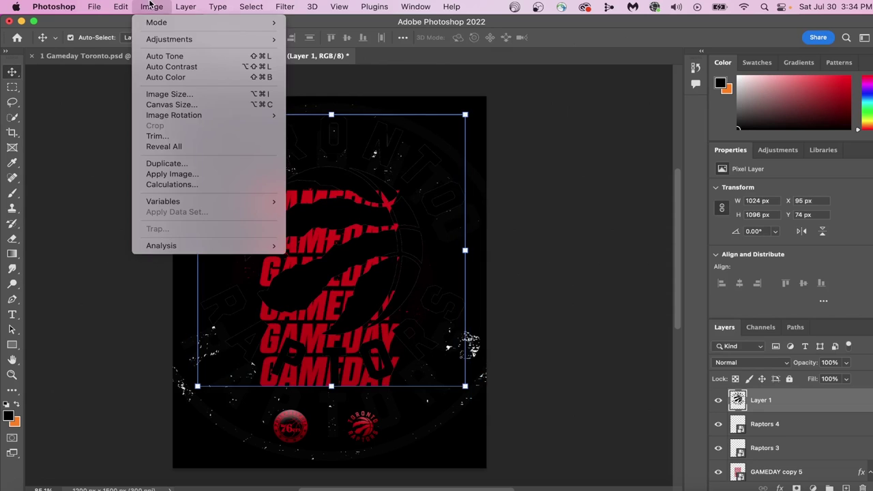
{"action": "mouse_move", "coordinate": [218, 41]}
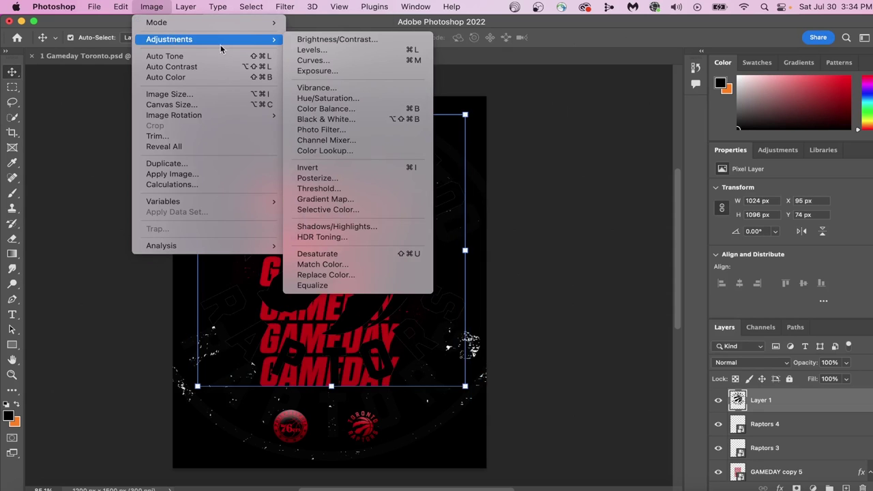
{"action": "left_click", "coordinate": [316, 168]}
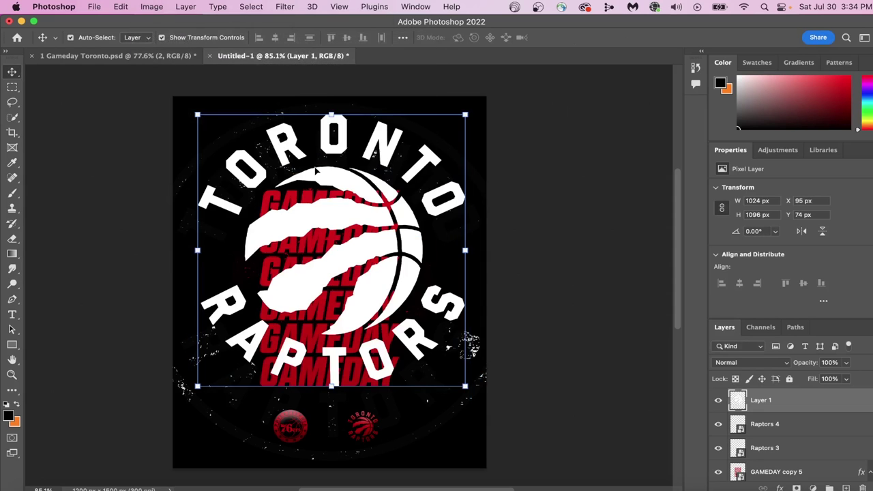
Colorize the logo with Hue/Saturation: Saturation 67, Lightness -53.
{"action": "left_click", "coordinate": [152, 6]}
{"action": "mouse_move", "coordinate": [158, 39]}
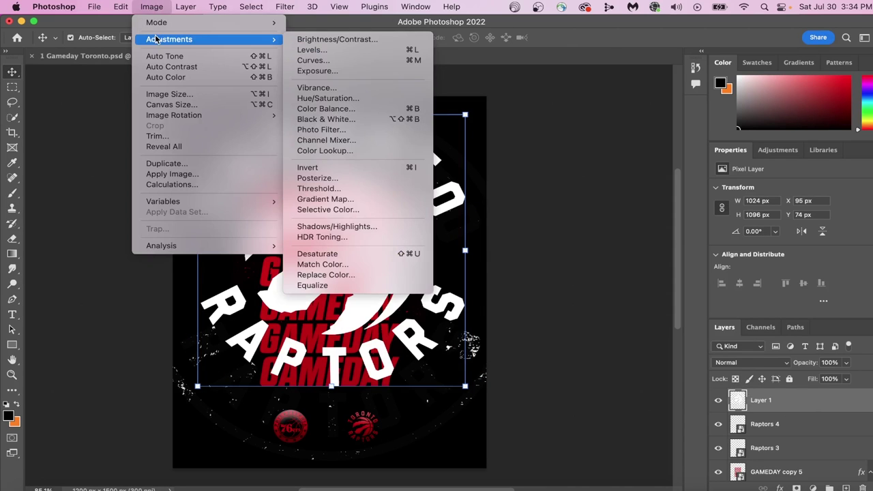
{"action": "left_click", "coordinate": [330, 98]}
{"action": "left_click", "coordinate": [812, 305]}
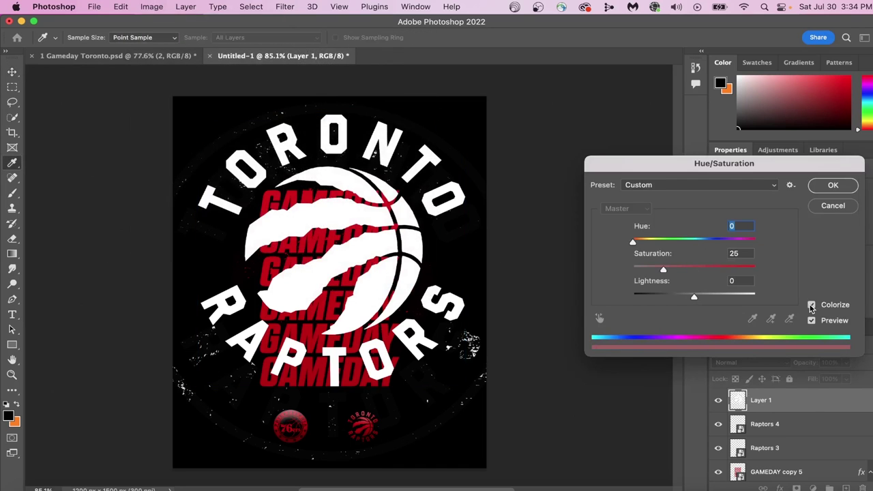
{"action": "left_click_drag", "start_coordinate": [695, 295], "coordinate": [712, 270]}
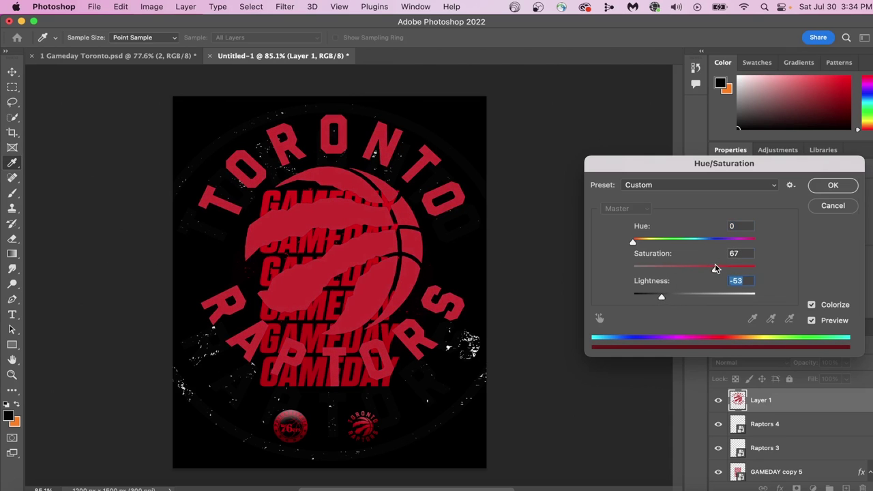
Fine-tune the red tint's saturation, then place Raptors 6.png onto the poster.
{"action": "left_click", "coordinate": [715, 268]}
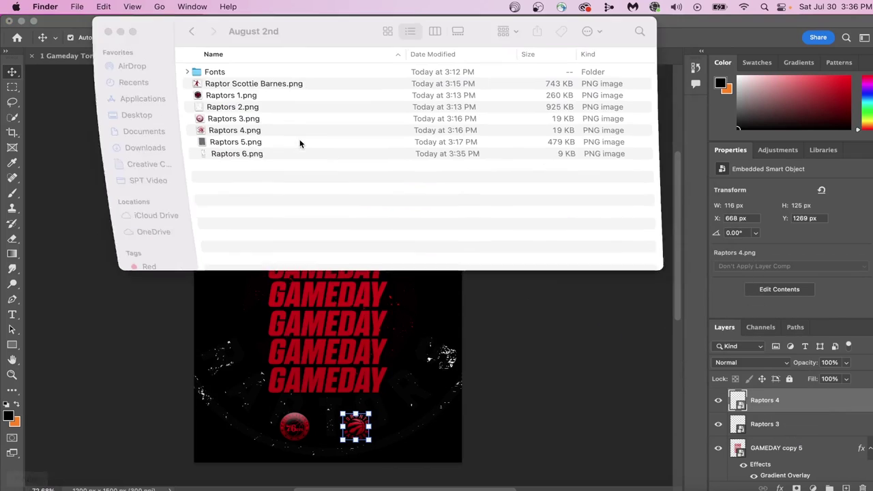
{"action": "left_click", "coordinate": [221, 107]}
{"action": "left_click_drag", "start_coordinate": [226, 153], "coordinate": [430, 331]}
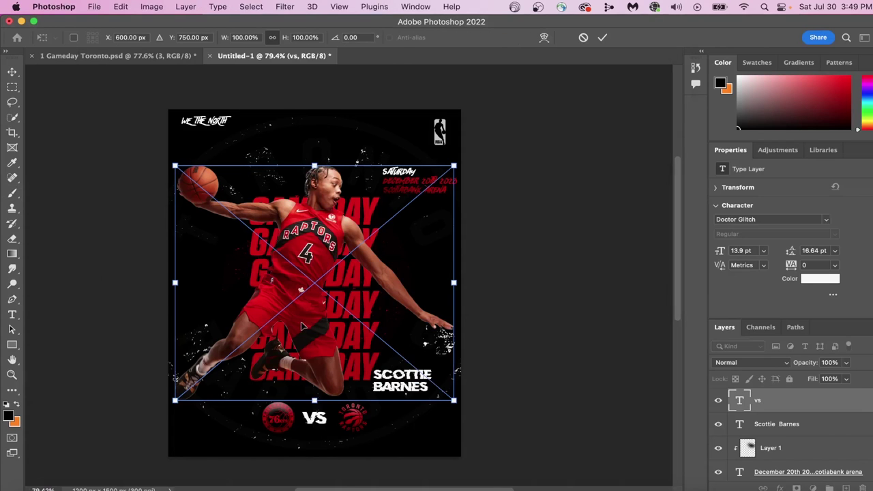
Commit the Scottie Barnes cutout, apply Filter > Sharpen > Sharpen, and duplicate the layer.
{"action": "left_click", "coordinate": [602, 38]}
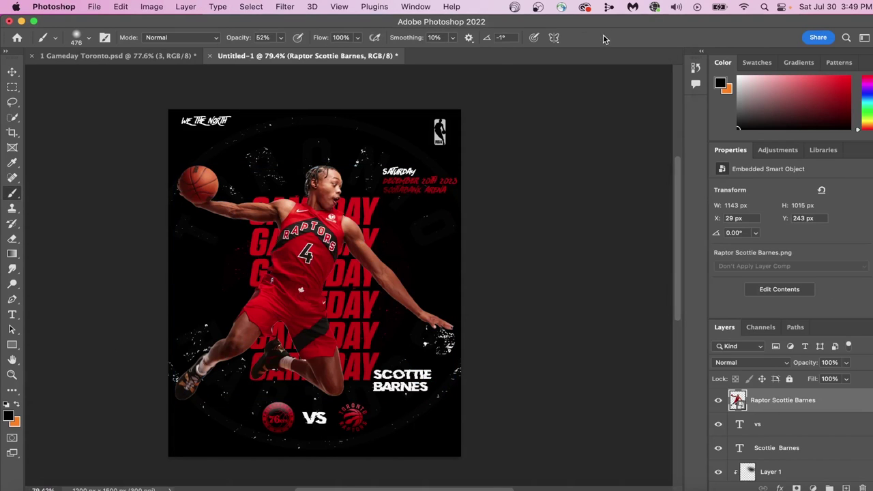
{"action": "left_click", "coordinate": [285, 6]}
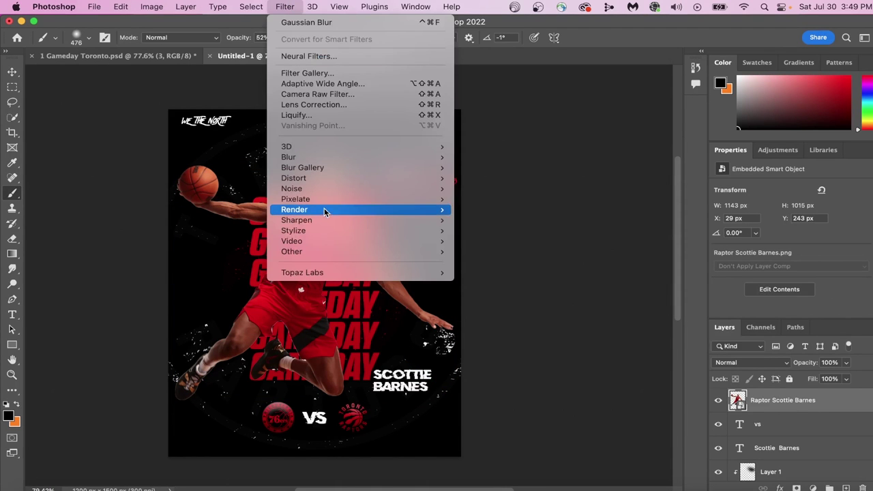
{"action": "mouse_move", "coordinate": [323, 219]}
{"action": "left_click", "coordinate": [505, 219]}
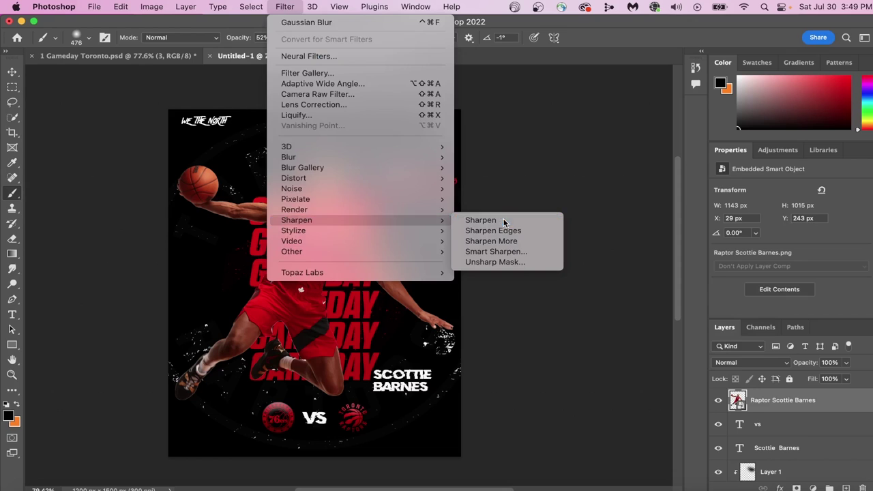
{"action": "key", "text": "super+j"}
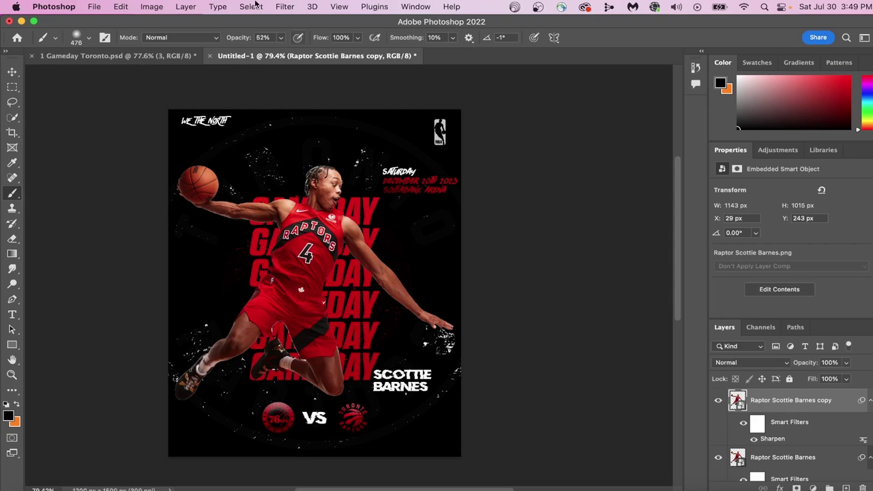
Add a 6.4 px High Pass to the player copy, blend it Hard Light, and compare.
{"action": "left_click", "coordinate": [284, 6]}
{"action": "mouse_move", "coordinate": [342, 252]}
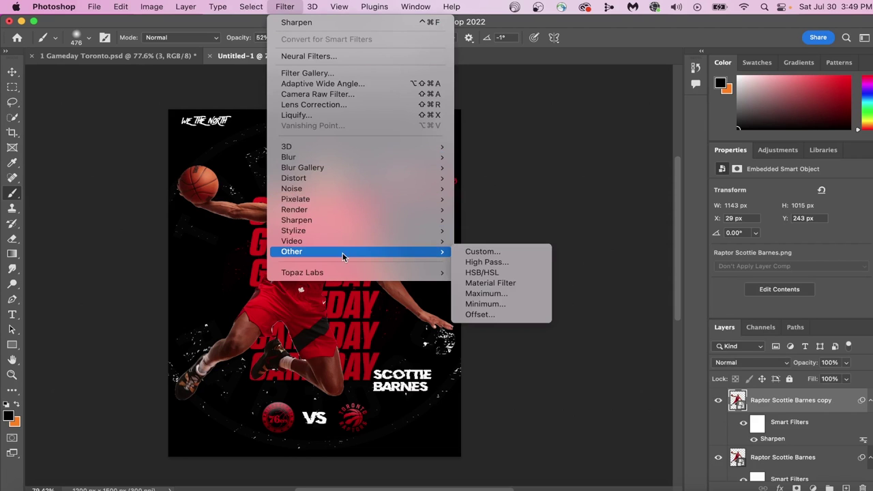
{"action": "left_click", "coordinate": [487, 264]}
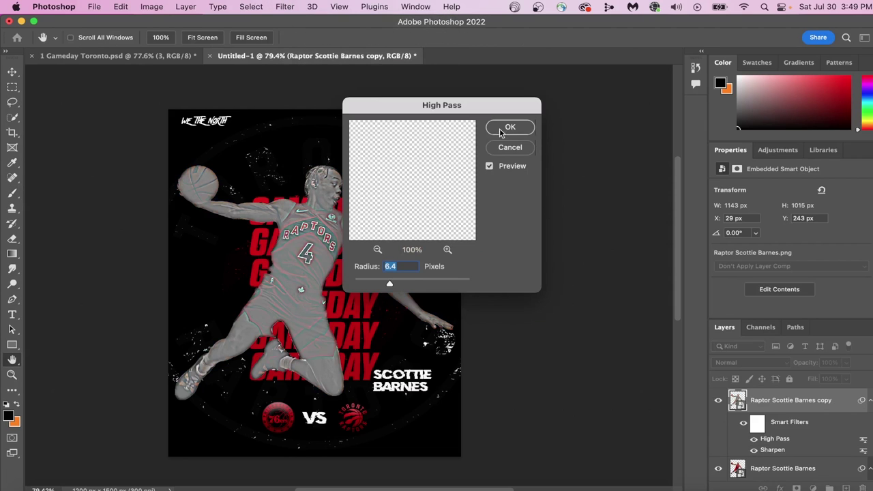
{"action": "left_click", "coordinate": [510, 127]}
{"action": "left_click", "coordinate": [747, 363]}
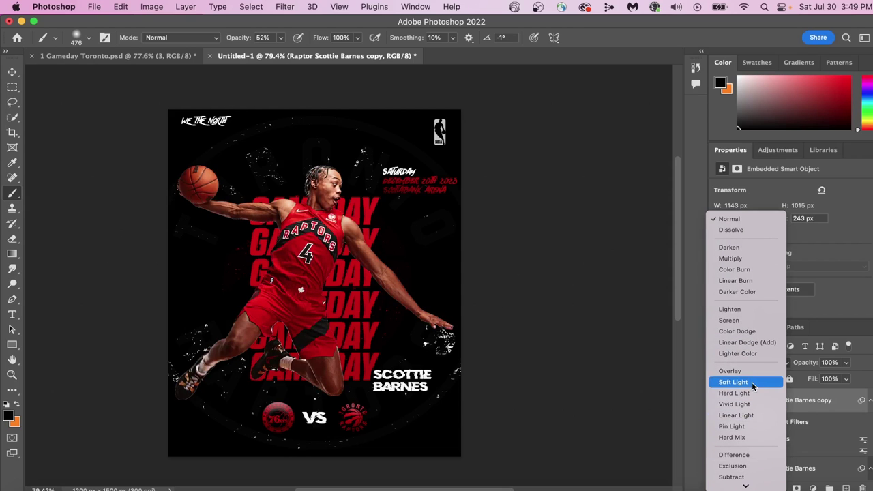
{"action": "left_click", "coordinate": [752, 392]}
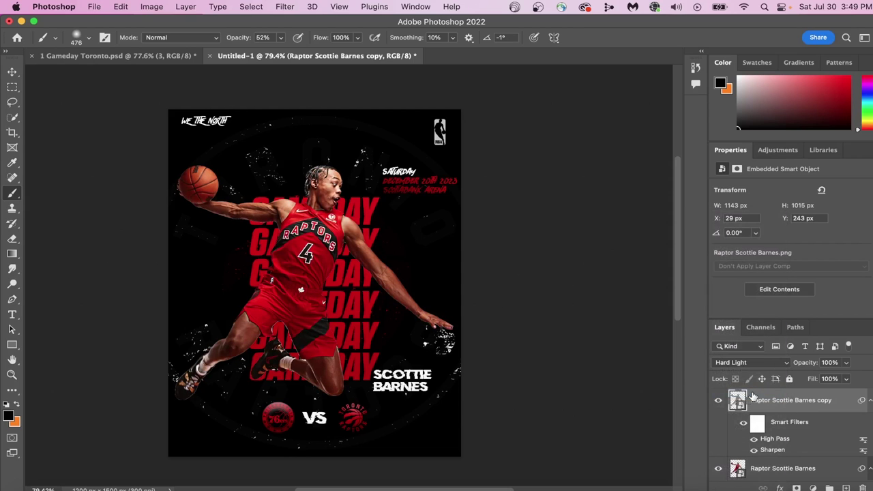
{"action": "scroll", "coordinate": [477, 314], "scroll_direction": "up", "scroll_amount": 5}
{"action": "scroll", "coordinate": [644, 293], "scroll_direction": "up", "scroll_amount": 3}
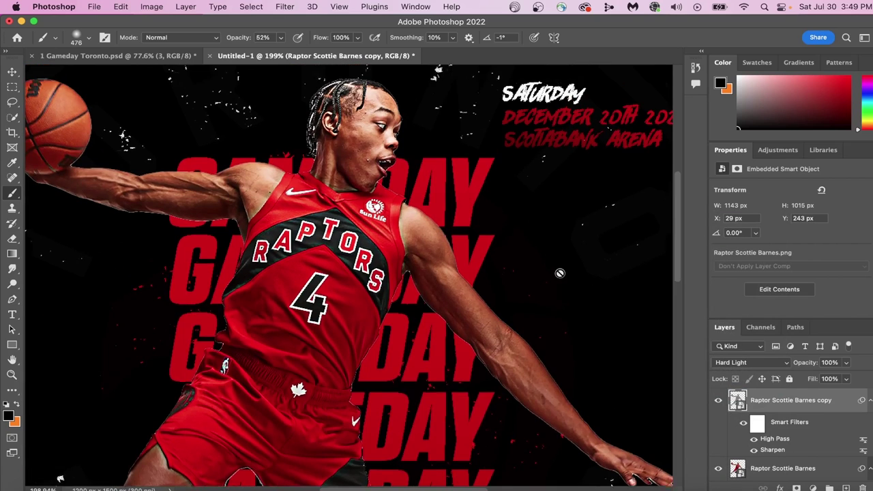
{"action": "left_click", "coordinate": [719, 400]}
{"action": "left_click", "coordinate": [719, 400]}
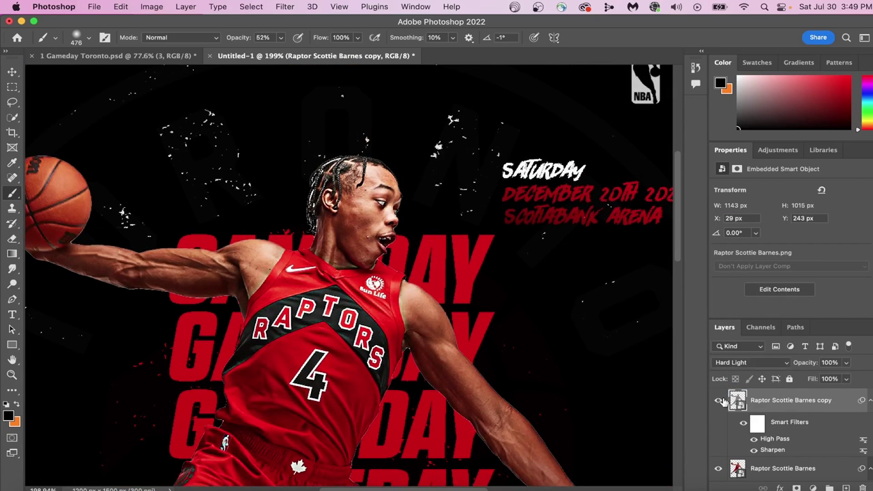
{"action": "scroll", "coordinate": [552, 326], "scroll_direction": "down", "scroll_amount": 5}
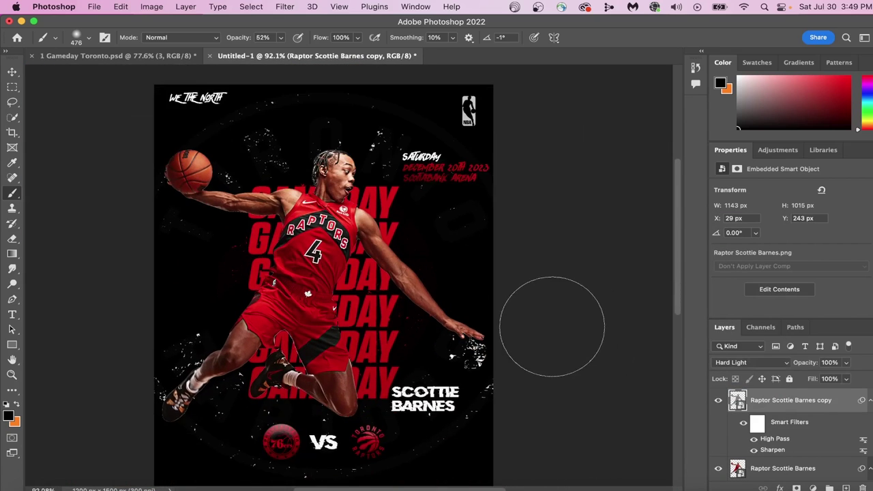
Convert both Scottie Barnes player layers into one smart object.
{"action": "left_click", "coordinate": [811, 468]}
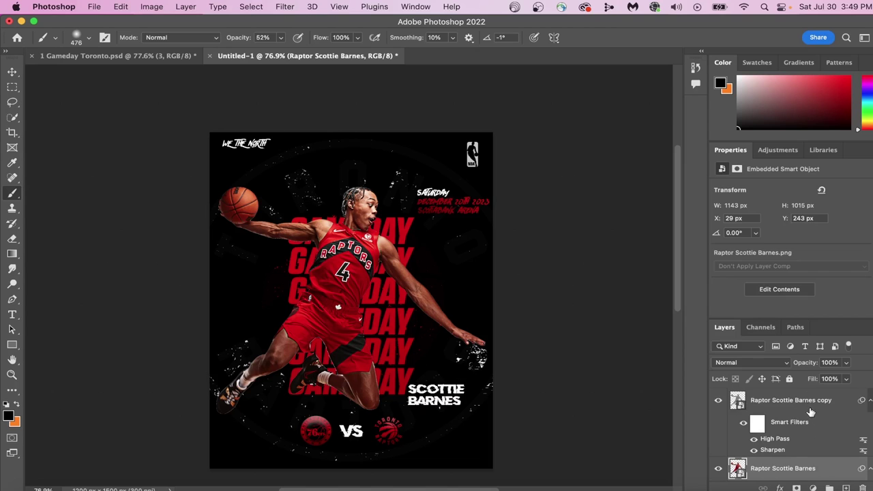
{"action": "left_click", "coordinate": [811, 407], "text": "shift"}
{"action": "right_click", "coordinate": [812, 406]}
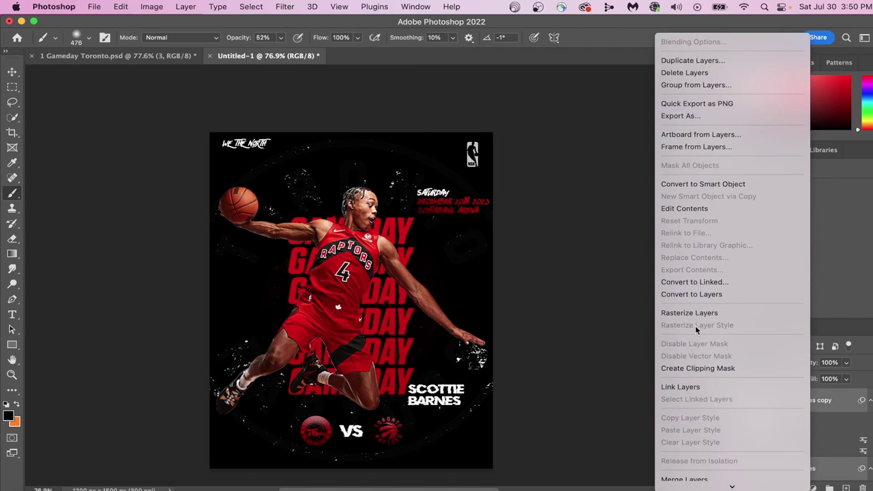
{"action": "left_click", "coordinate": [709, 212]}
{"action": "left_click", "coordinate": [718, 403]}
{"action": "left_click", "coordinate": [719, 405]}
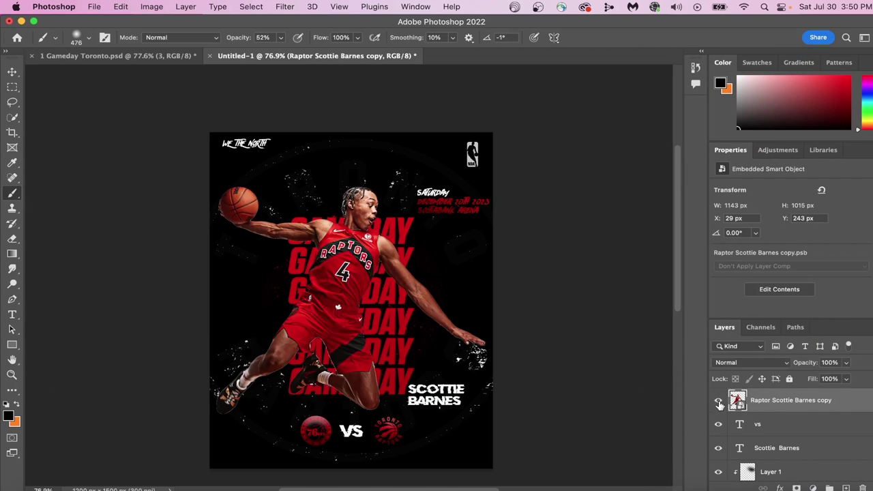
Apply Camera Raw: Contrast +29, Blacks -37, Texture +67, Vibrance +20.
{"action": "left_click", "coordinate": [285, 6]}
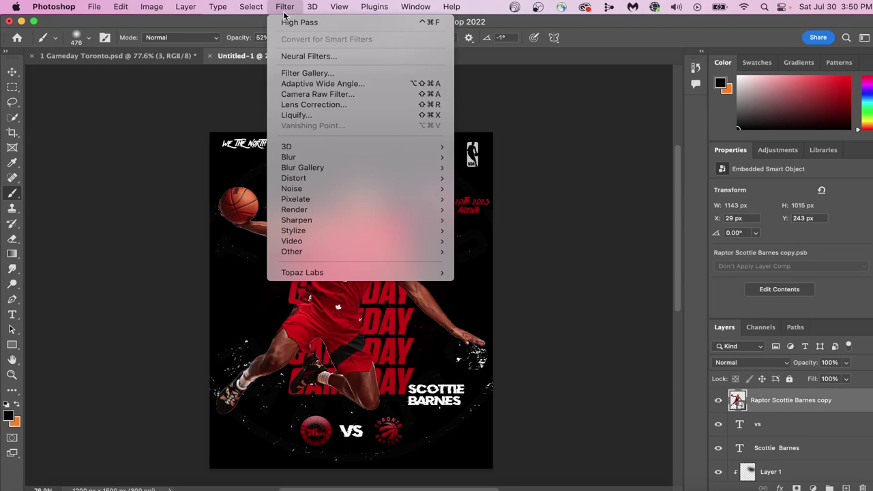
{"action": "left_click", "coordinate": [340, 94]}
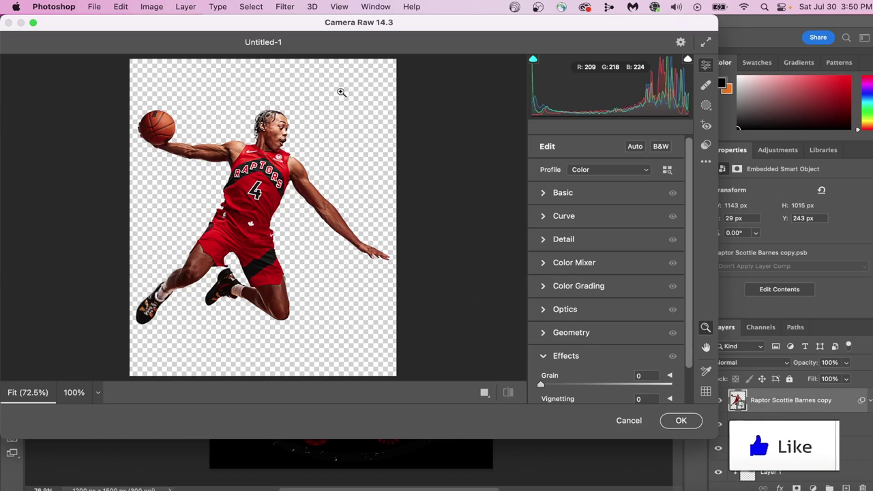
{"action": "left_click", "coordinate": [545, 195]}
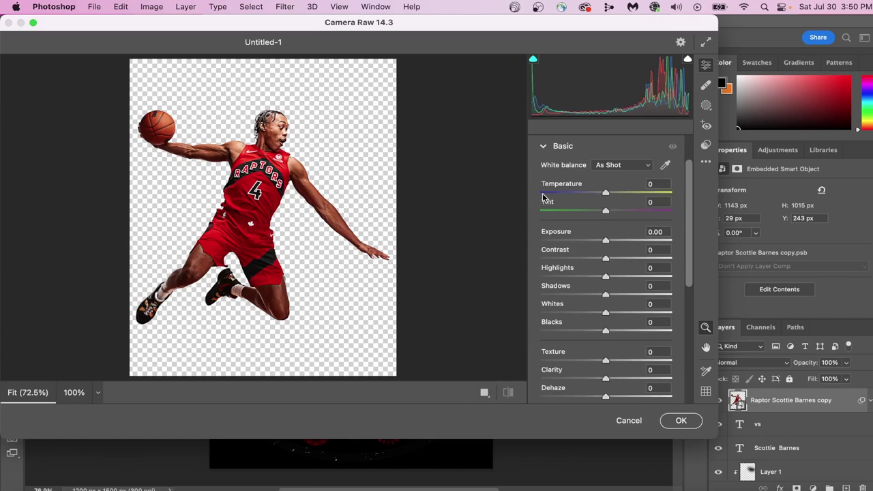
{"action": "scroll", "coordinate": [607, 249], "scroll_direction": "up", "scroll_amount": 3}
{"action": "left_click_drag", "start_coordinate": [605, 259], "coordinate": [625, 259]}
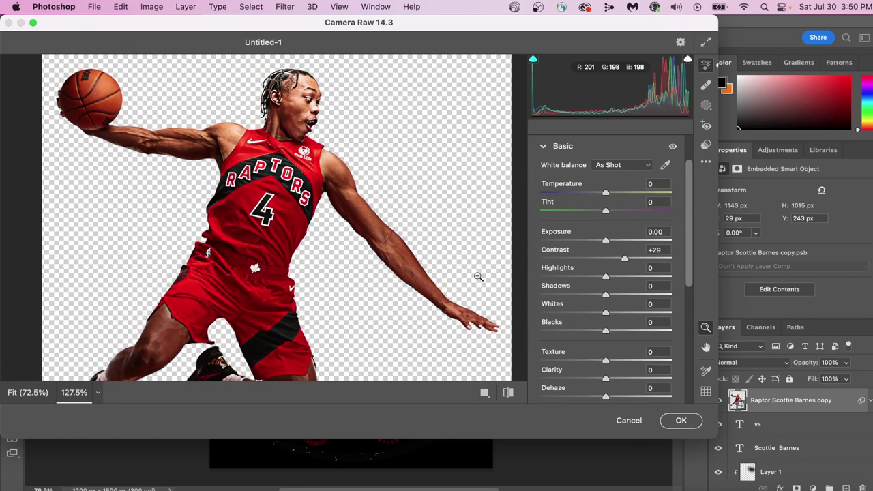
{"action": "left_click_drag", "start_coordinate": [606, 330], "coordinate": [650, 308]}
{"action": "scroll", "coordinate": [611, 310], "scroll_direction": "down", "scroll_amount": 3}
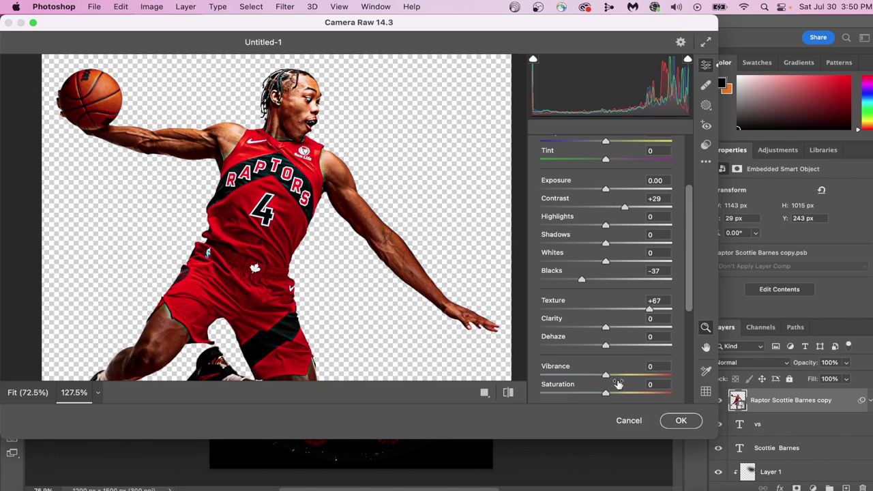
{"action": "left_click_drag", "start_coordinate": [605, 375], "coordinate": [618, 372]}
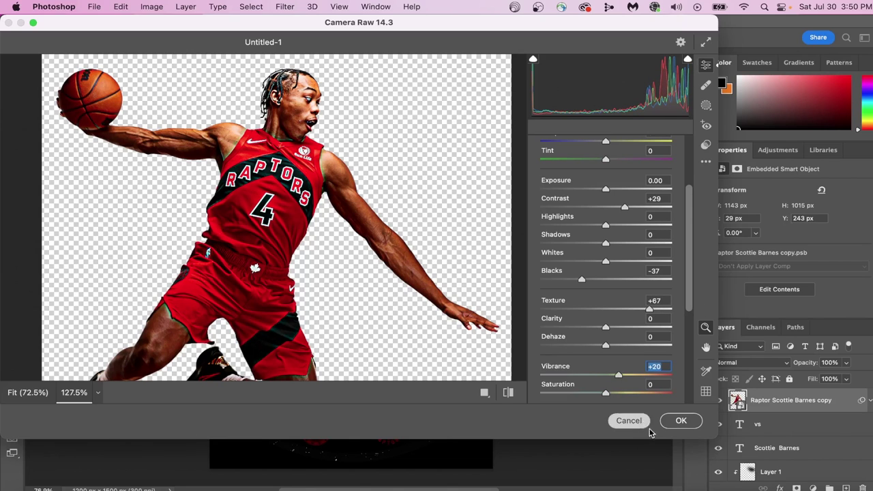
{"action": "left_click", "coordinate": [681, 421]}
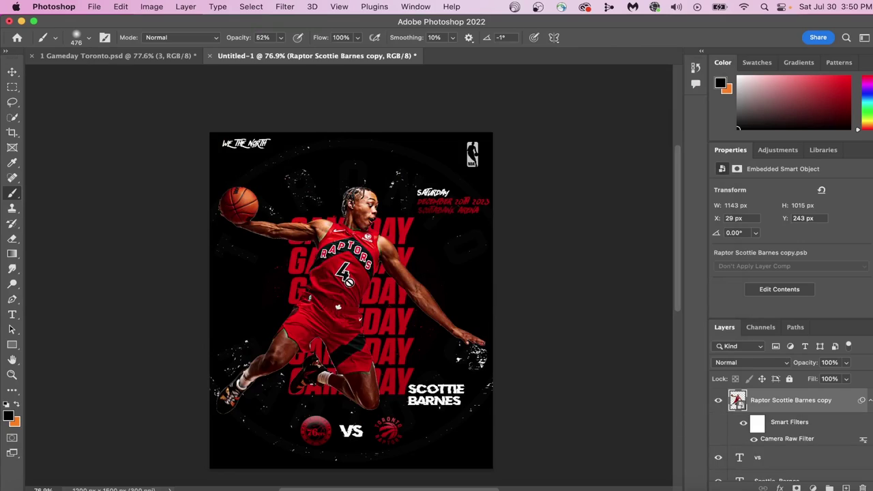
Target the Camera Raw smart filter mask and reset colours to black and white.
{"action": "scroll", "coordinate": [348, 281], "scroll_direction": "up", "scroll_amount": 6}
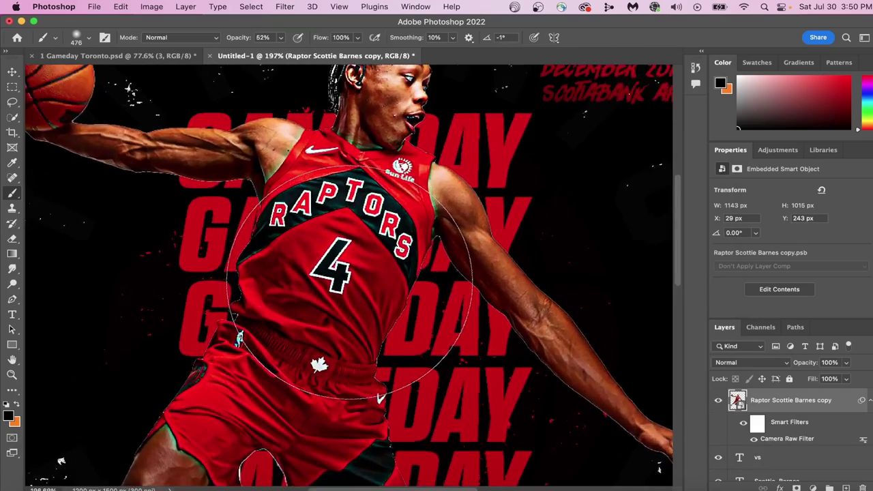
{"action": "scroll", "coordinate": [348, 282], "scroll_direction": "up", "scroll_amount": 3}
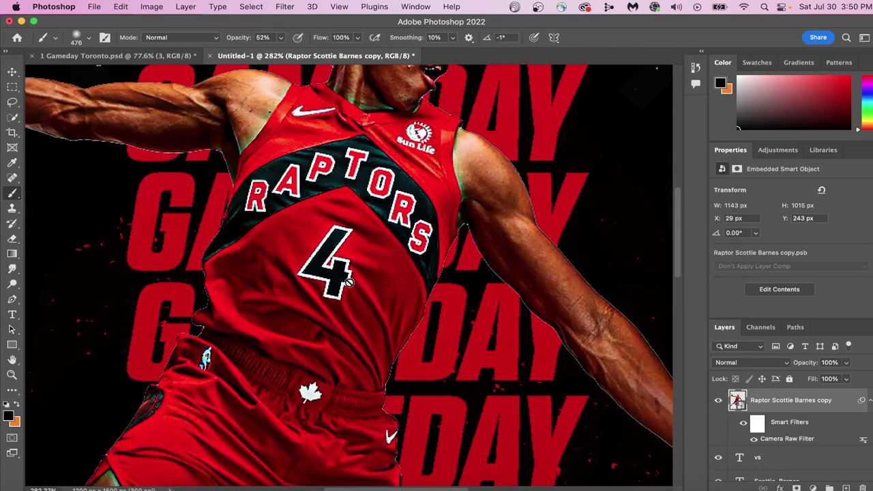
{"action": "scroll", "coordinate": [348, 282], "scroll_direction": "up", "scroll_amount": 5}
{"action": "scroll", "coordinate": [348, 282], "scroll_direction": "up", "scroll_amount": 2}
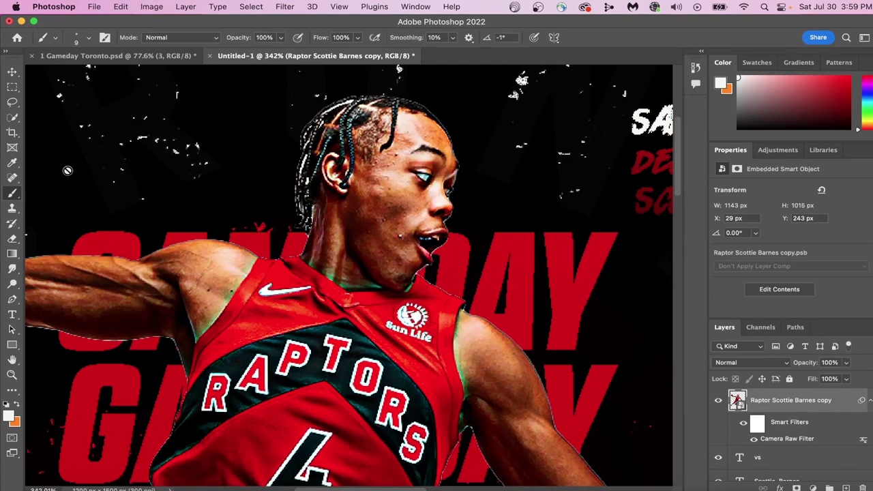
{"action": "left_click", "coordinate": [756, 423]}
{"action": "key", "text": "d"}
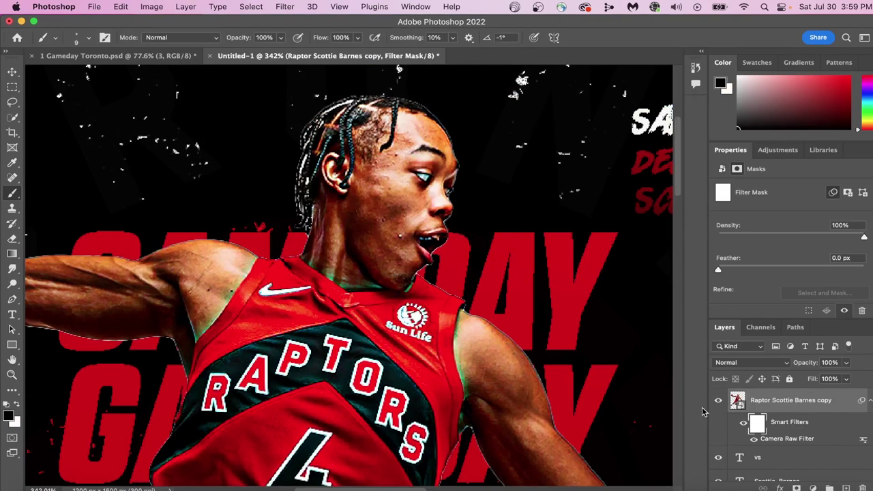
{"action": "scroll", "coordinate": [351, 279], "scroll_direction": "up", "scroll_amount": 3}
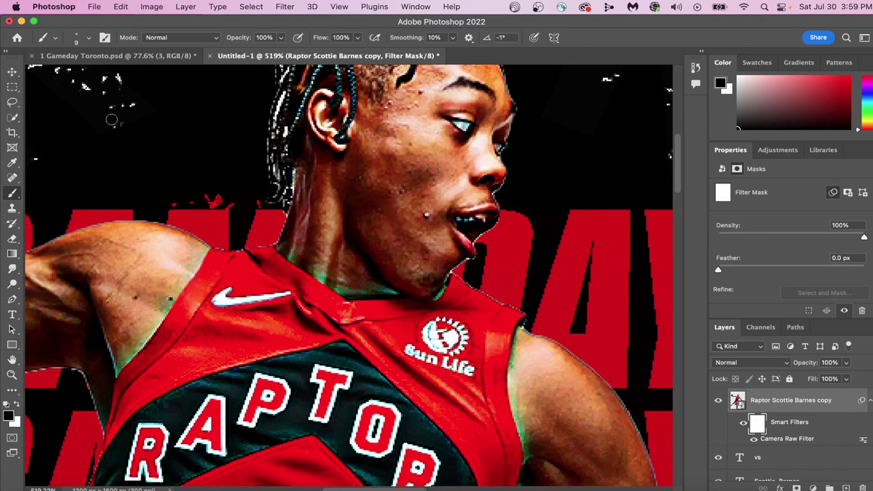
Set the brush Hardness to 100% for mask edits, then fit the poster in view.
{"action": "left_click", "coordinate": [87, 37]}
{"action": "left_click_drag", "start_coordinate": [68, 101], "coordinate": [157, 102]}
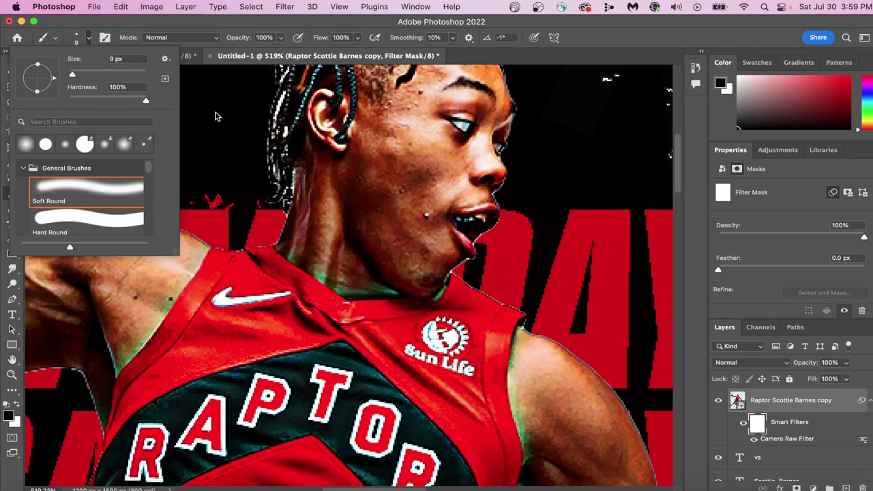
{"action": "key", "text": "Return"}
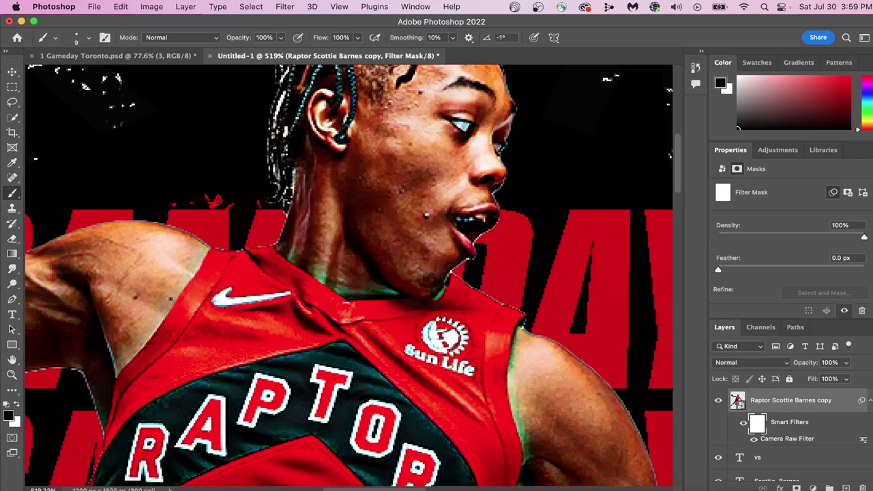
{"action": "scroll", "coordinate": [236, 248], "scroll_direction": "right", "scroll_amount": 3}
{"action": "scroll", "coordinate": [402, 251], "scroll_direction": "down", "scroll_amount": 5}
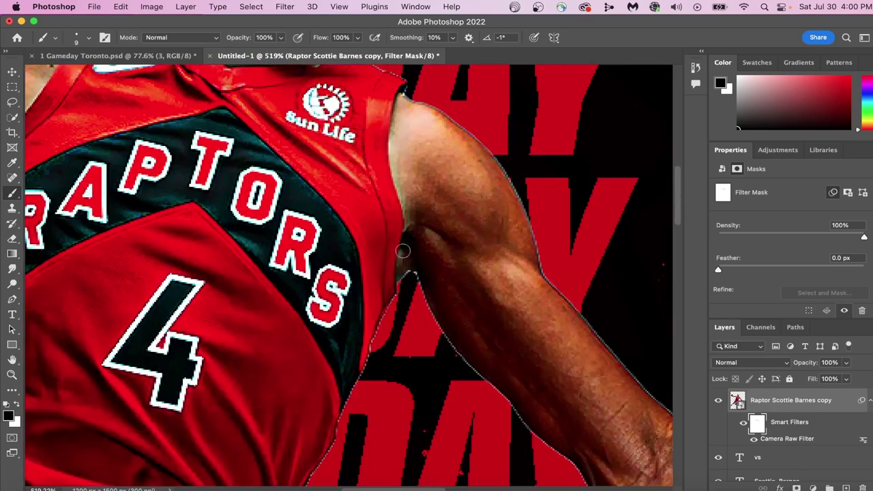
{"action": "scroll", "coordinate": [403, 251], "scroll_direction": "down", "scroll_amount": 5}
{"action": "scroll", "coordinate": [27, 379], "scroll_direction": "up", "scroll_amount": 5}
{"action": "scroll", "coordinate": [93, 427], "scroll_direction": "down", "scroll_amount": 3}
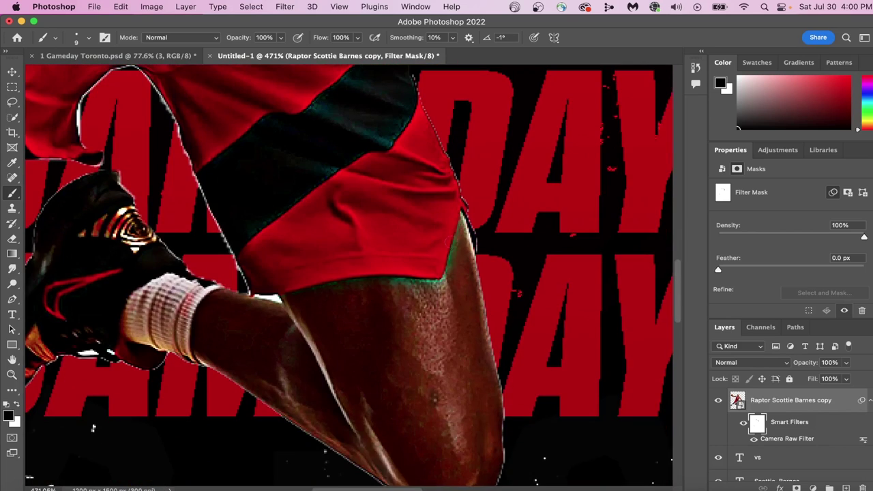
{"action": "key", "text": "super+0"}
Add a Black & White adjustment in Soft Light, clipped to the Scottie Barnes player layer.
{"action": "left_click", "coordinate": [840, 409]}
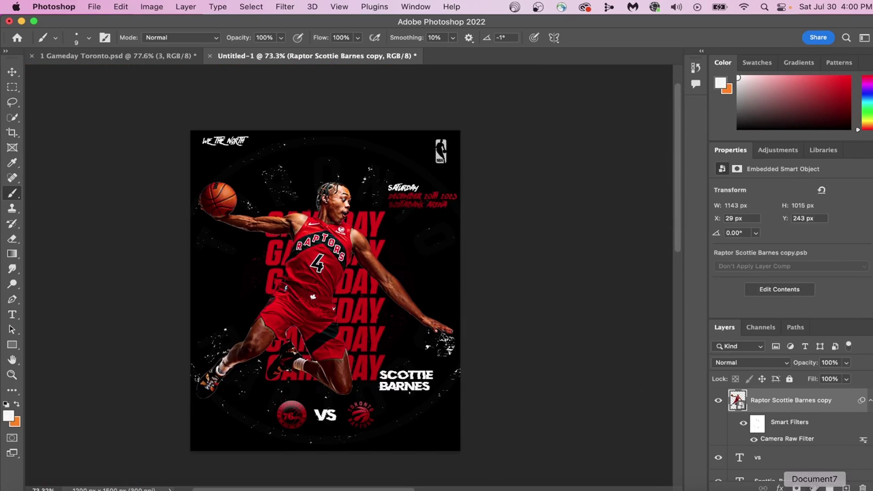
{"action": "left_click", "coordinate": [813, 488]}
{"action": "left_click", "coordinate": [849, 363]}
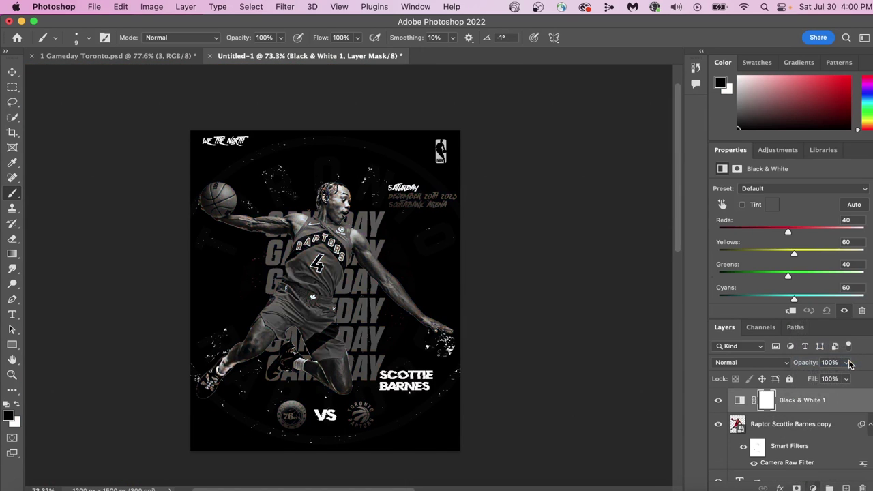
{"action": "left_click", "coordinate": [759, 365]}
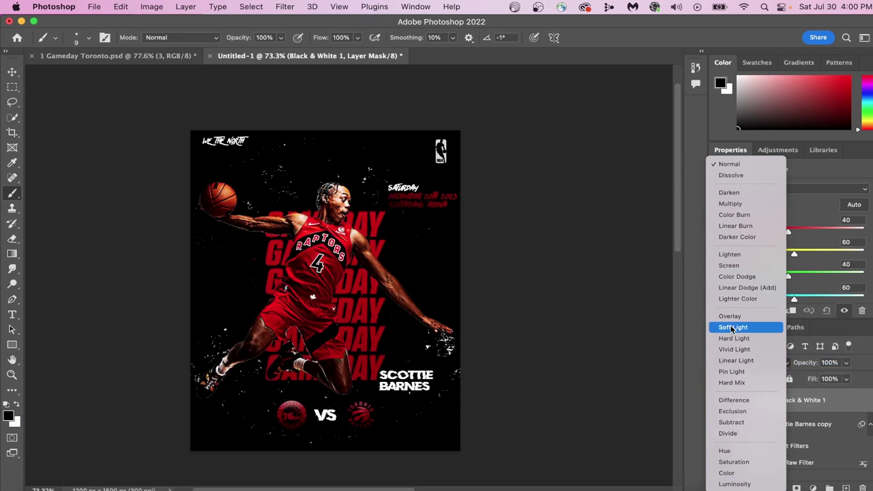
{"action": "left_click", "coordinate": [732, 328]}
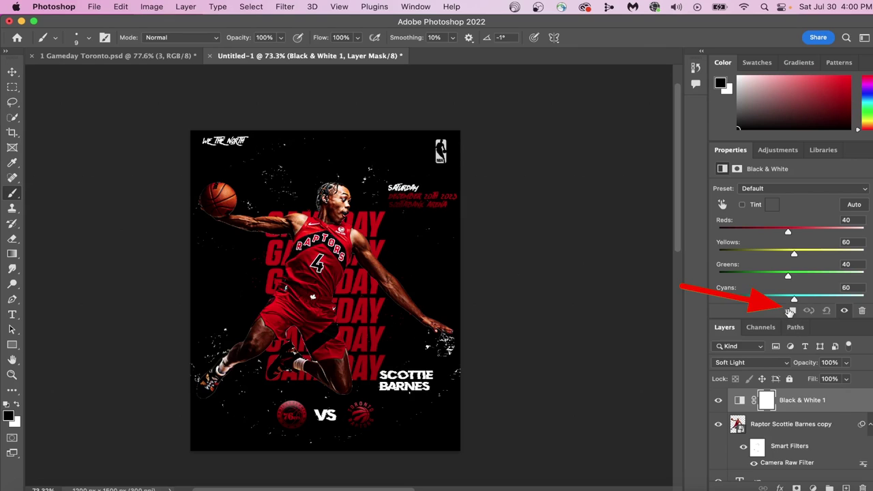
{"action": "left_click", "coordinate": [790, 311]}
{"action": "left_click", "coordinate": [717, 402]}
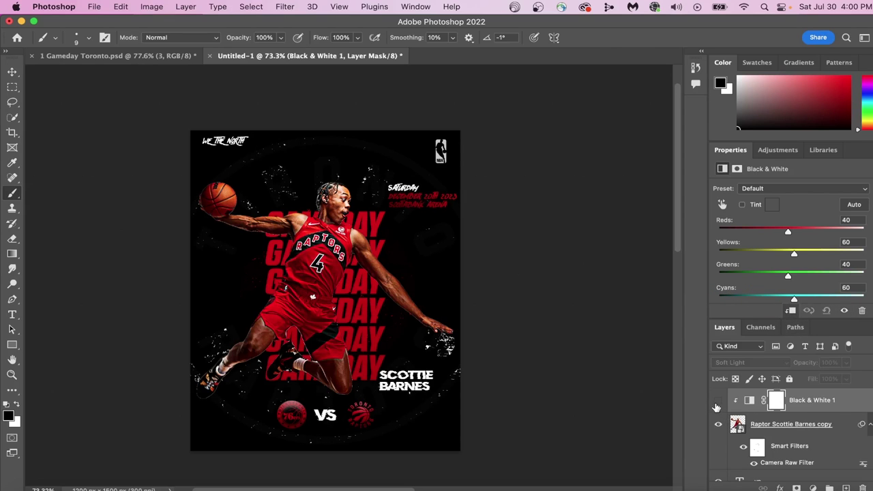
{"action": "left_click", "coordinate": [717, 402]}
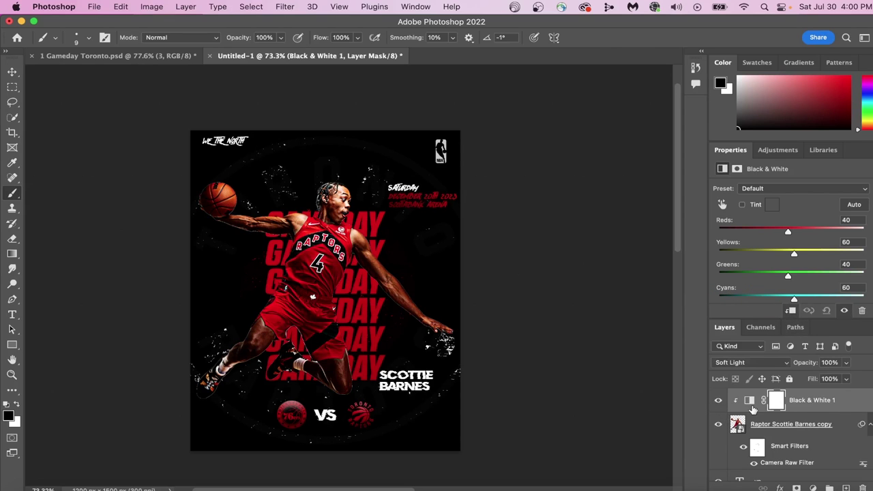
{"action": "left_click", "coordinate": [847, 363]}
Drop Black & White to 38%, place Raptors 5 in Lighten mode, and stamp visible layers.
{"action": "left_click_drag", "start_coordinate": [847, 379], "coordinate": [813, 379]}
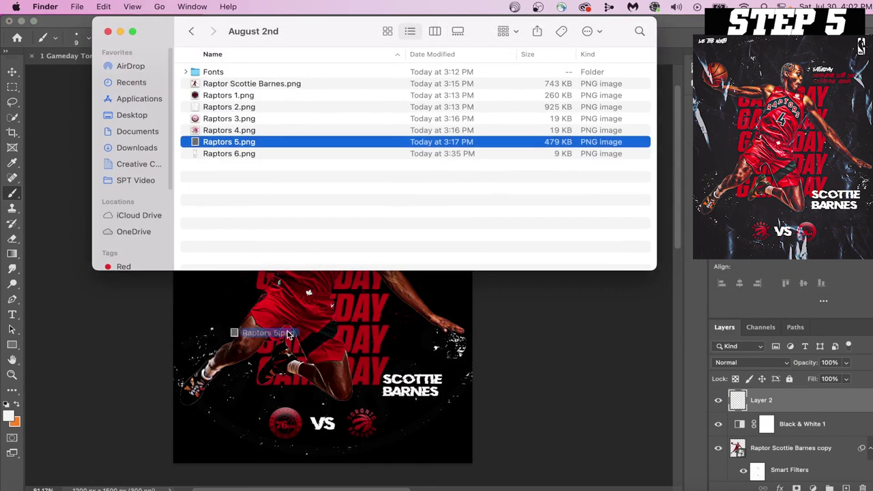
{"action": "left_click_drag", "start_coordinate": [253, 332], "coordinate": [318, 339]}
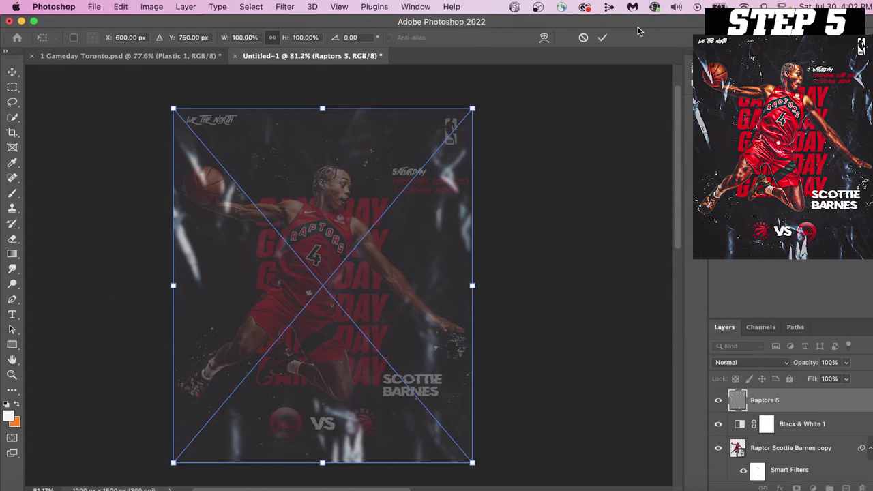
{"action": "left_click", "coordinate": [601, 37]}
{"action": "left_click", "coordinate": [739, 363]}
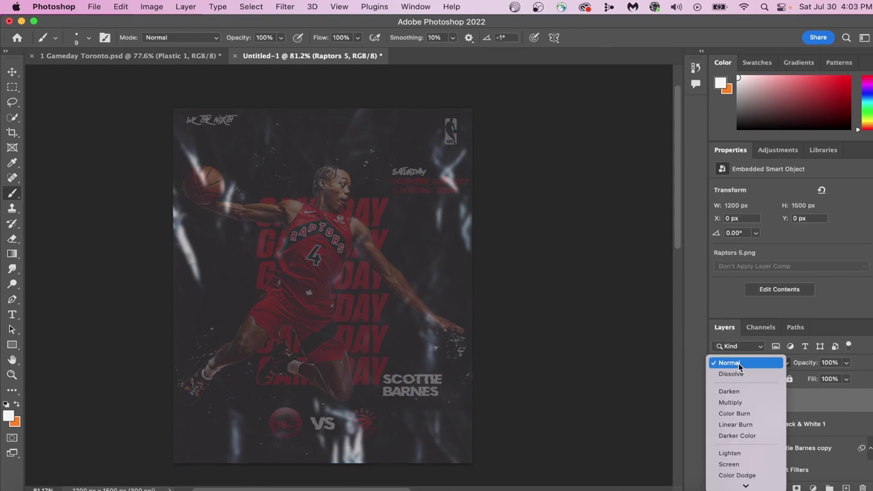
{"action": "left_click", "coordinate": [729, 454]}
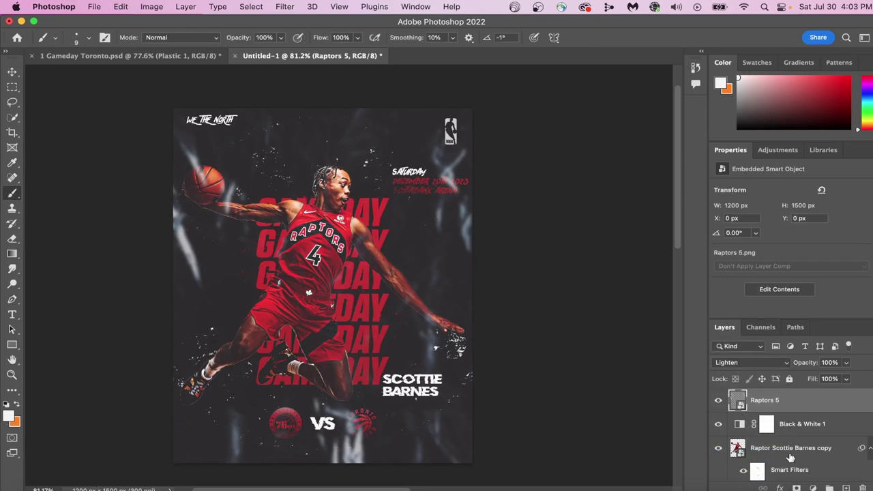
{"action": "key", "text": "shift+alt+super+e"}
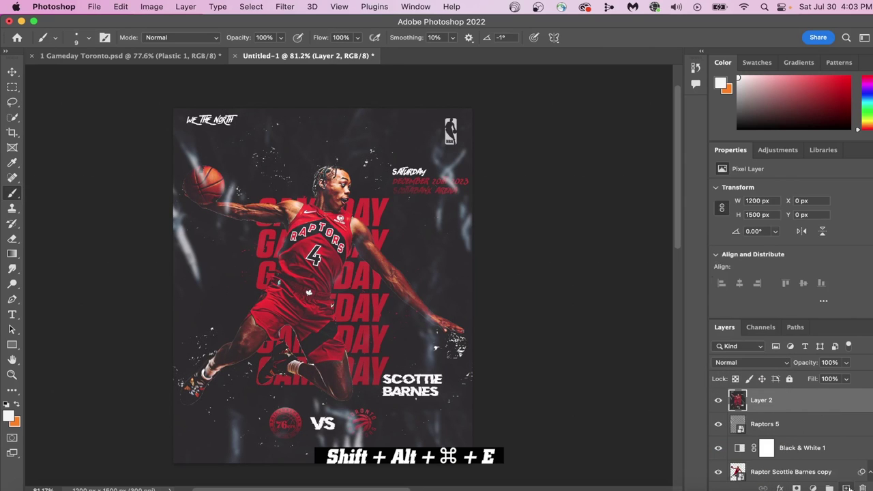
Open Camera Raw on Layer 2 and set Contrast +20, Clarity +19 and Vibrance +61.
{"action": "left_click", "coordinate": [285, 6]}
{"action": "left_click", "coordinate": [335, 91]}
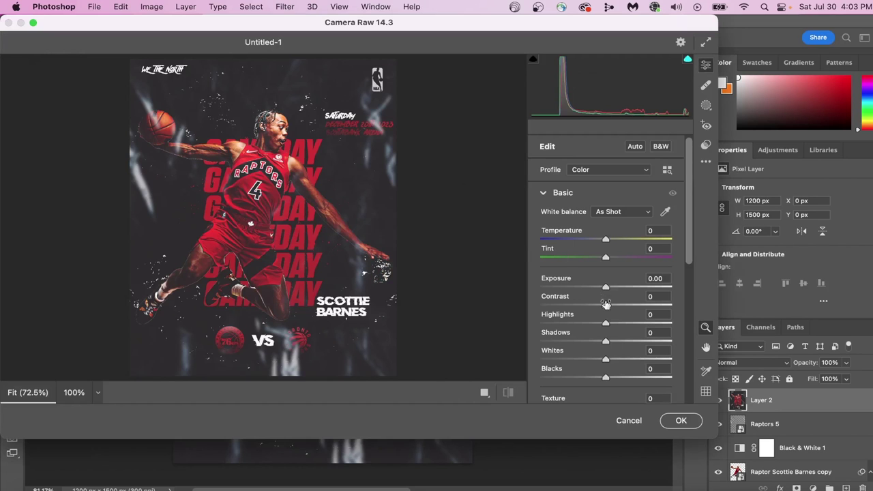
{"action": "left_click_drag", "start_coordinate": [605, 304], "coordinate": [619, 307]}
{"action": "scroll", "coordinate": [619, 307], "scroll_direction": "down", "scroll_amount": 3}
{"action": "left_click_drag", "start_coordinate": [605, 351], "coordinate": [647, 356]}
{"action": "scroll", "coordinate": [619, 349], "scroll_direction": "down", "scroll_amount": 2}
{"action": "scroll", "coordinate": [647, 356], "scroll_direction": "down", "scroll_amount": 5}
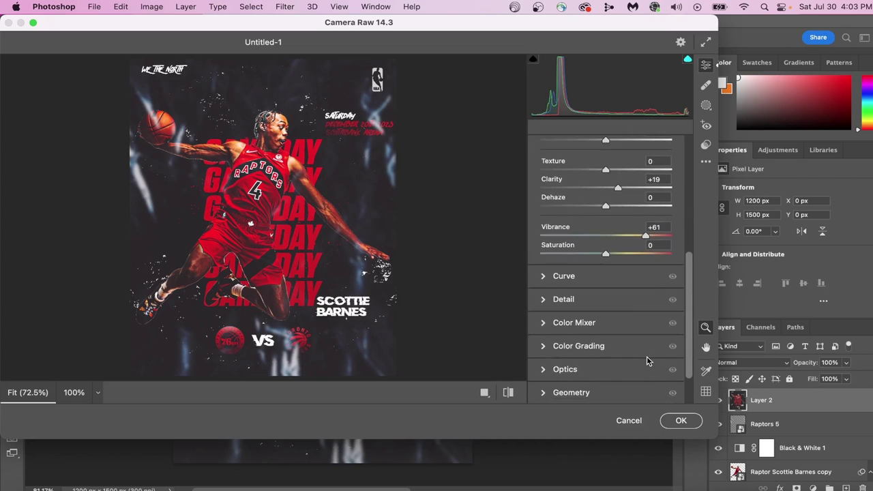
Set Sharpening 33, Vignetting -20 and Grain 20, then apply the Camera Raw grade.
{"action": "left_click", "coordinate": [549, 282]}
{"action": "left_click_drag", "start_coordinate": [545, 269], "coordinate": [572, 271]}
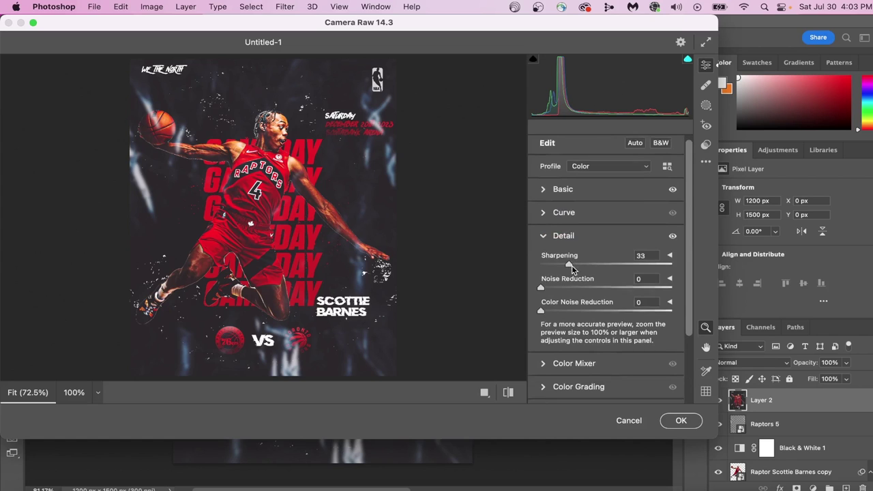
{"action": "scroll", "coordinate": [573, 271], "scroll_direction": "down", "scroll_amount": 3}
{"action": "left_click", "coordinate": [544, 374]}
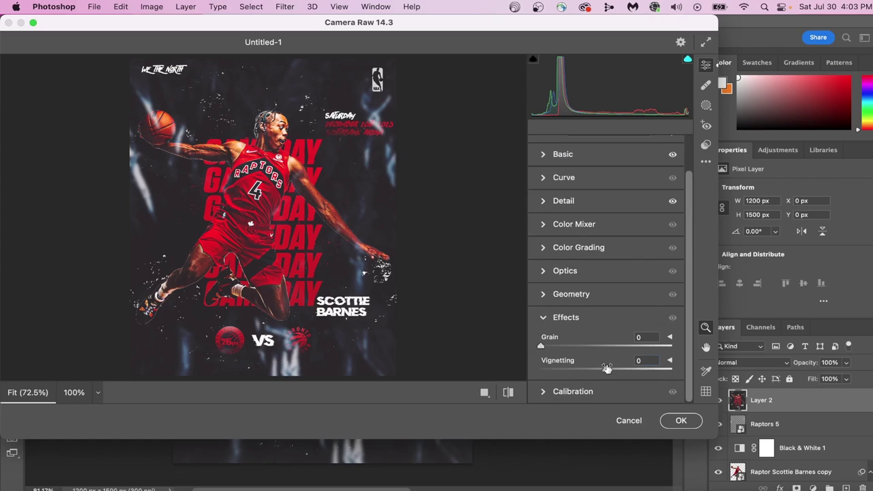
{"action": "left_click_drag", "start_coordinate": [607, 368], "coordinate": [593, 368]}
{"action": "left_click", "coordinate": [575, 346]}
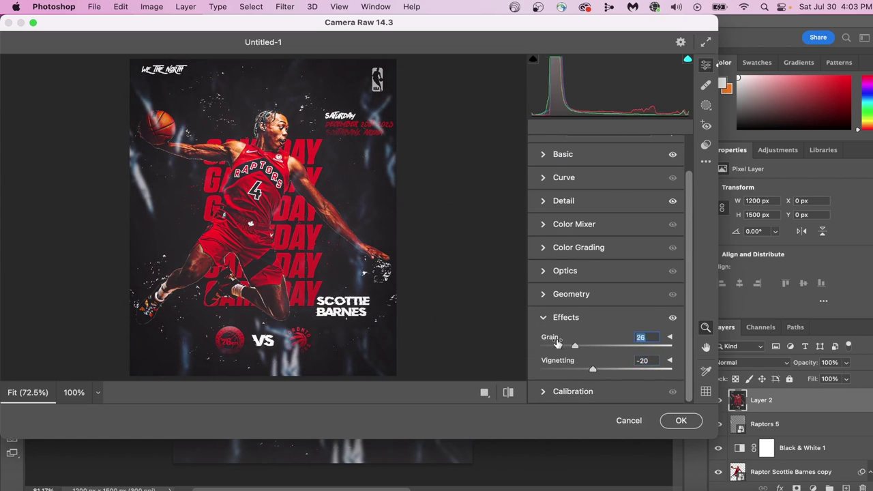
{"action": "left_click_drag", "start_coordinate": [557, 342], "coordinate": [554, 341]}
{"action": "left_click", "coordinate": [674, 319]}
{"action": "left_click", "coordinate": [675, 321]}
{"action": "left_click", "coordinate": [690, 421]}
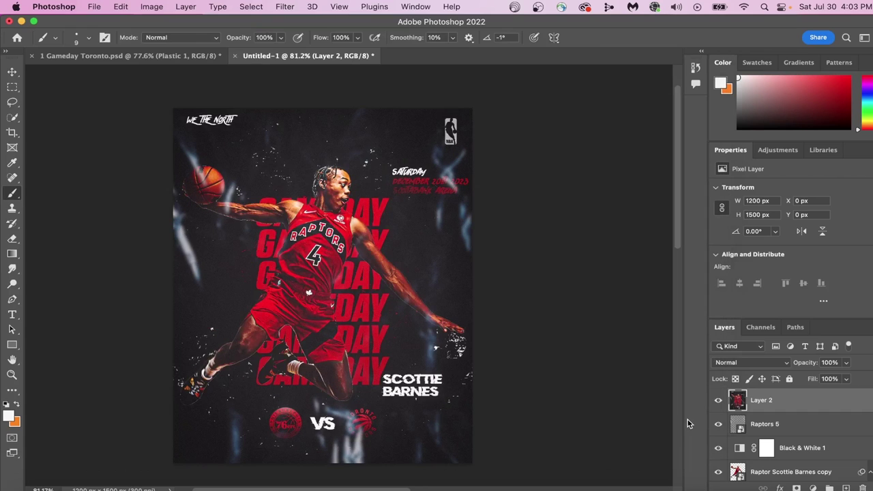
Add a Color Lookup adjustment above Layer 2 using the 2Strip.look 3DLUT.
{"action": "left_click", "coordinate": [722, 400]}
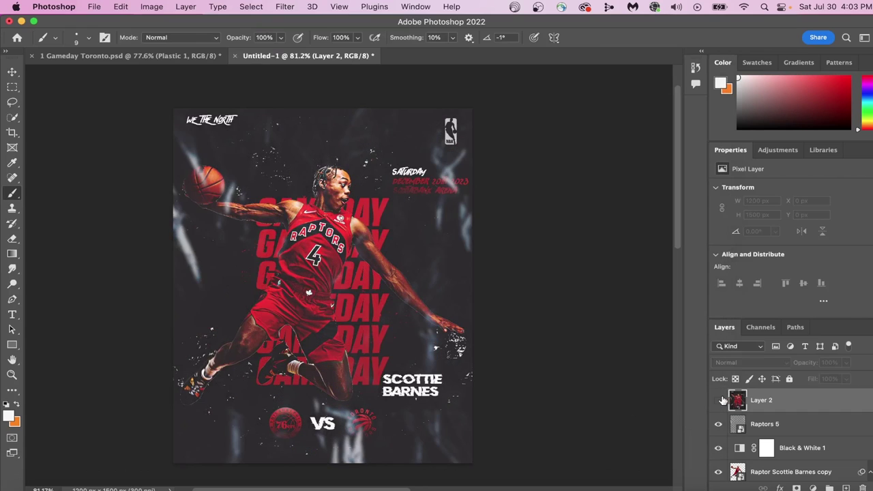
{"action": "left_click", "coordinate": [720, 400]}
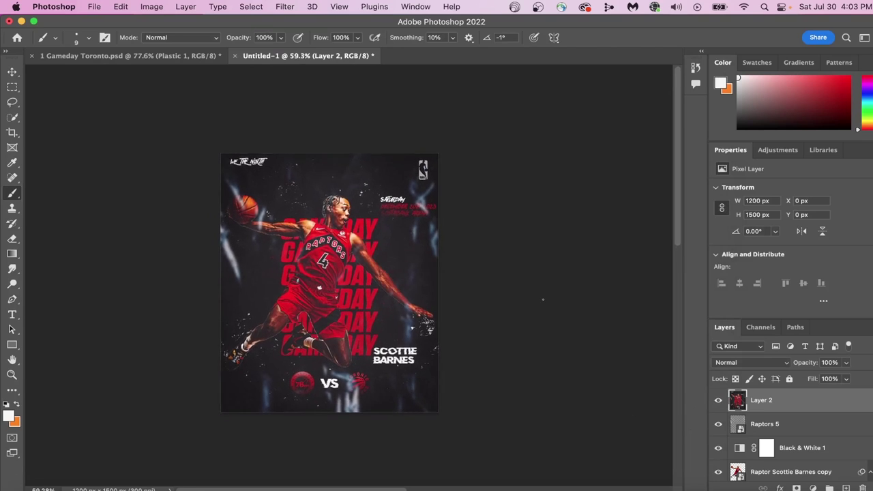
{"action": "left_click", "coordinate": [812, 487]}
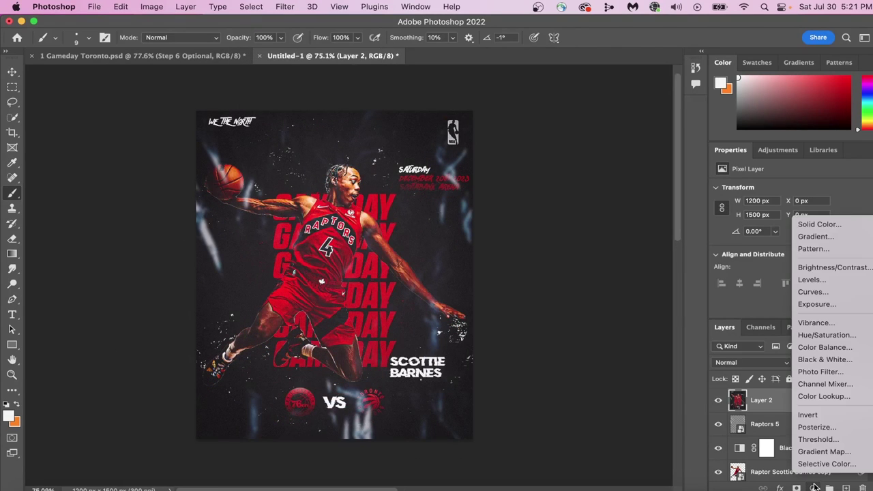
{"action": "left_click", "coordinate": [827, 396]}
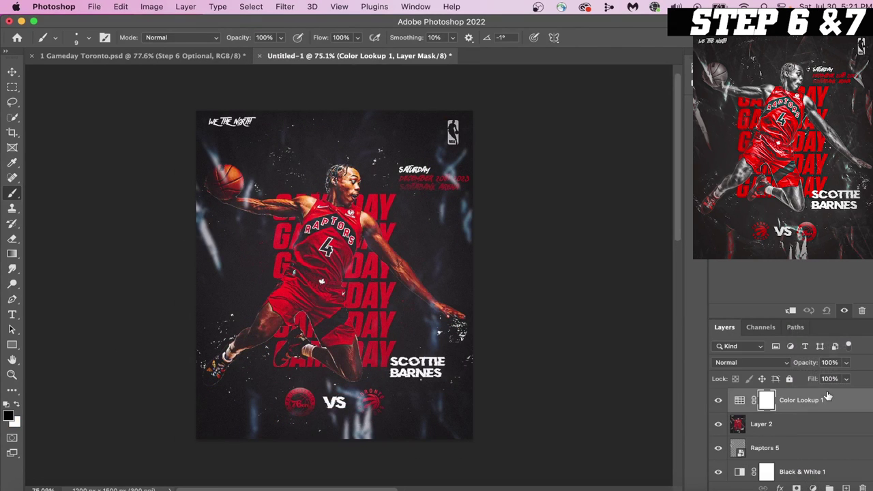
{"action": "left_click", "coordinate": [784, 188]}
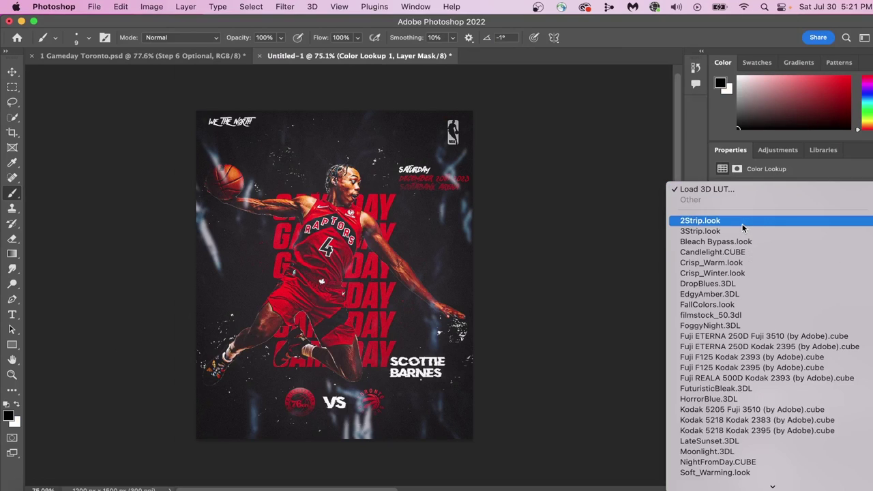
{"action": "left_click", "coordinate": [742, 224]}
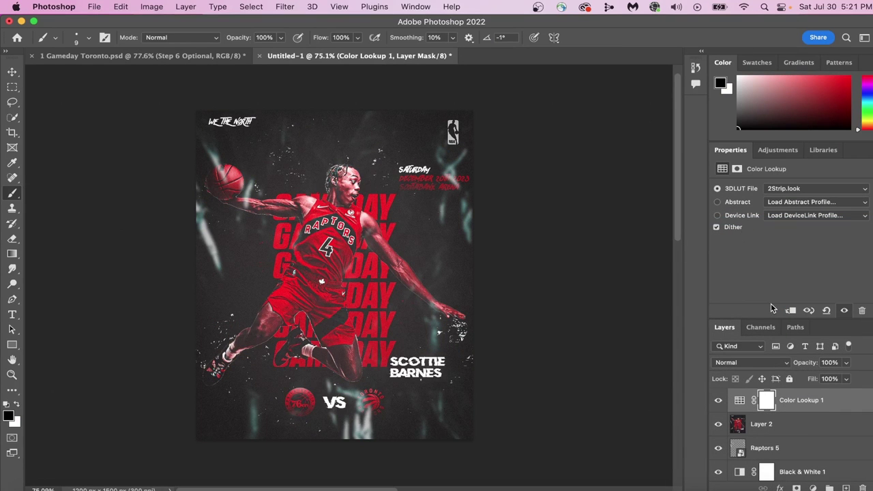
{"action": "left_click", "coordinate": [739, 400]}
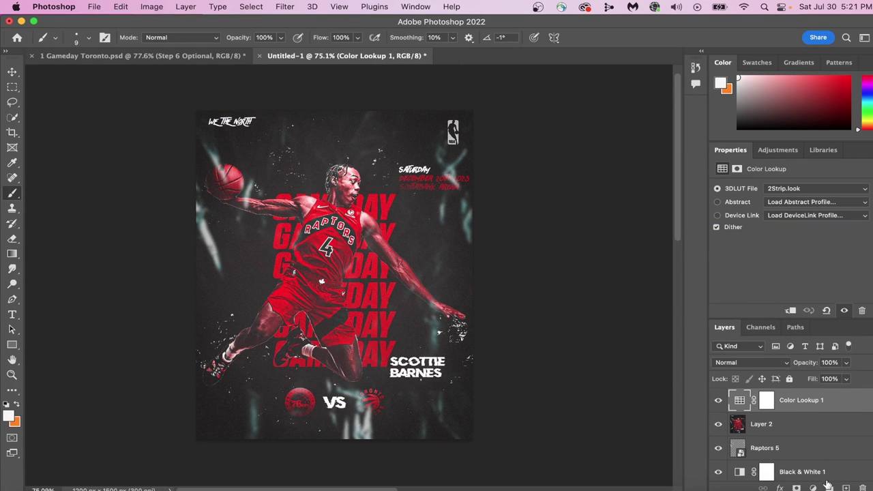
Add a Black & White adjustment layer and invert its mask to black, zoomed on the player.
{"action": "left_click", "coordinate": [814, 488]}
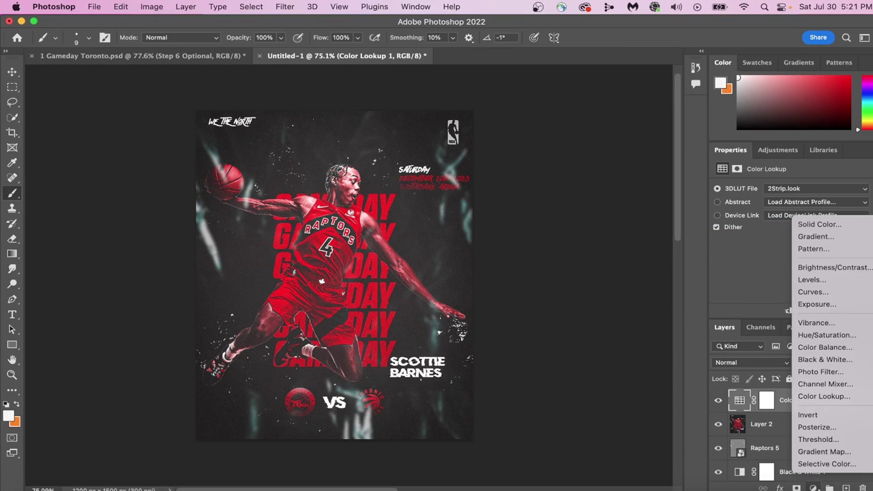
{"action": "left_click", "coordinate": [825, 359]}
{"action": "key", "text": "super+i"}
{"action": "left_click", "coordinate": [767, 401]}
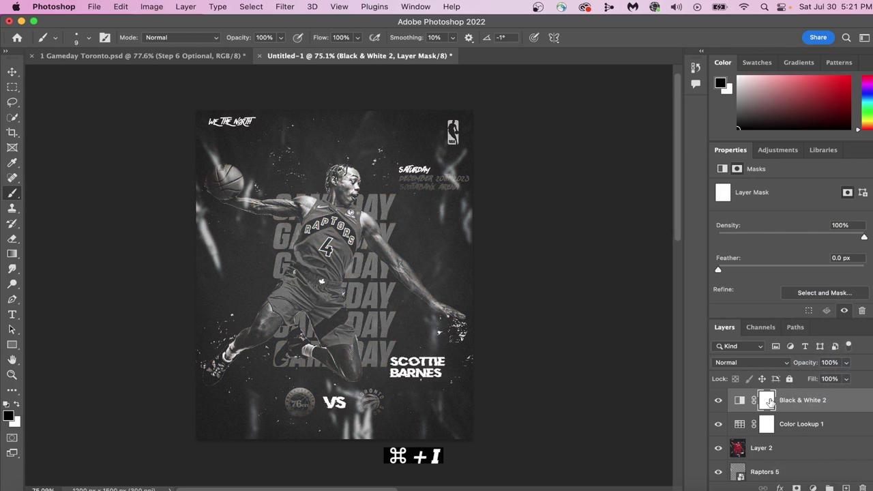
{"action": "key", "text": "super+i"}
{"action": "key", "text": "super+plus"}
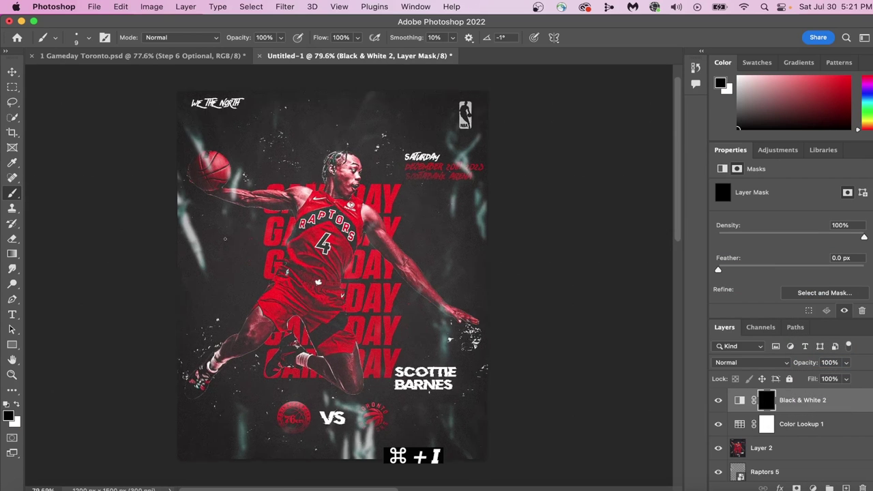
{"action": "key", "text": "super+plus"}
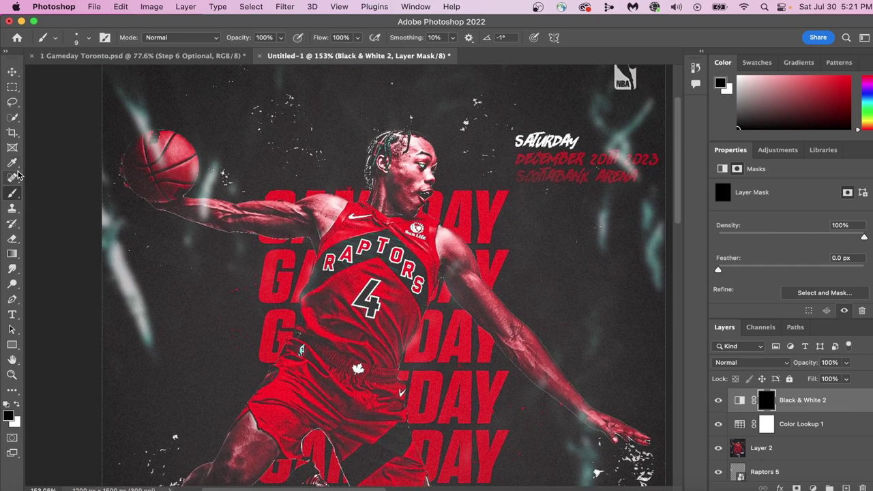
Make white the painting colour and set the Soft Round brush to 67 px.
{"action": "left_click", "coordinate": [17, 403]}
{"action": "left_click", "coordinate": [82, 38]}
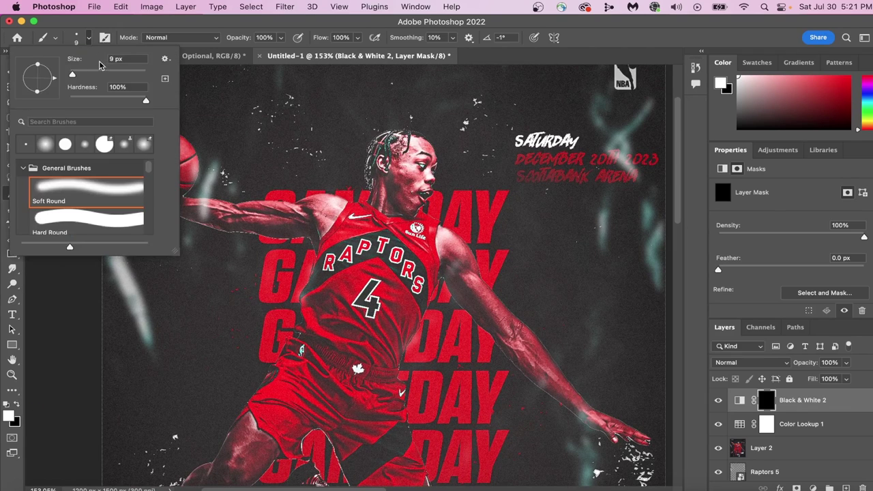
{"action": "double_click", "coordinate": [117, 59]}
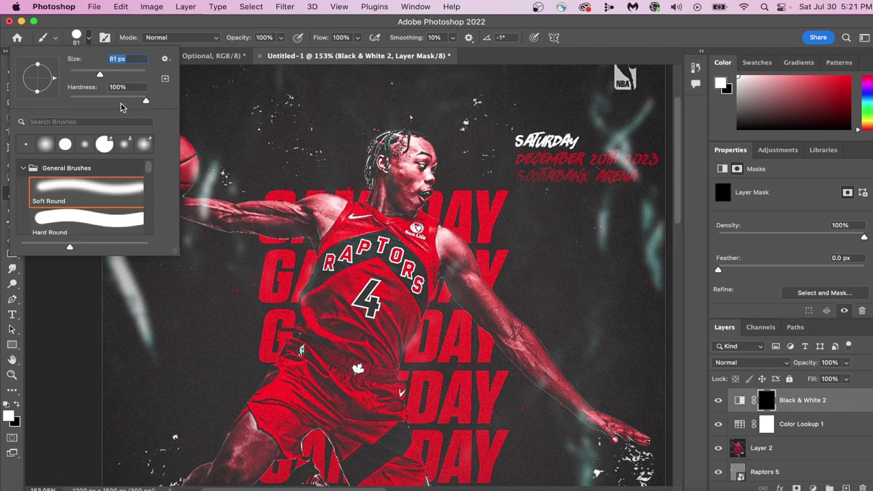
{"action": "left_click_drag", "start_coordinate": [99, 74], "coordinate": [95, 75]}
{"action": "key", "text": "Return"}
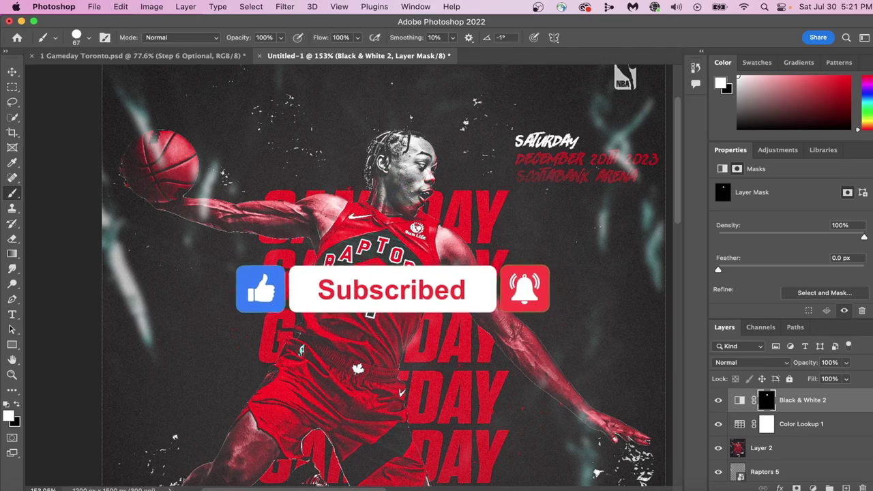
{"action": "scroll", "coordinate": [470, 167], "scroll_direction": "up", "scroll_amount": 5}
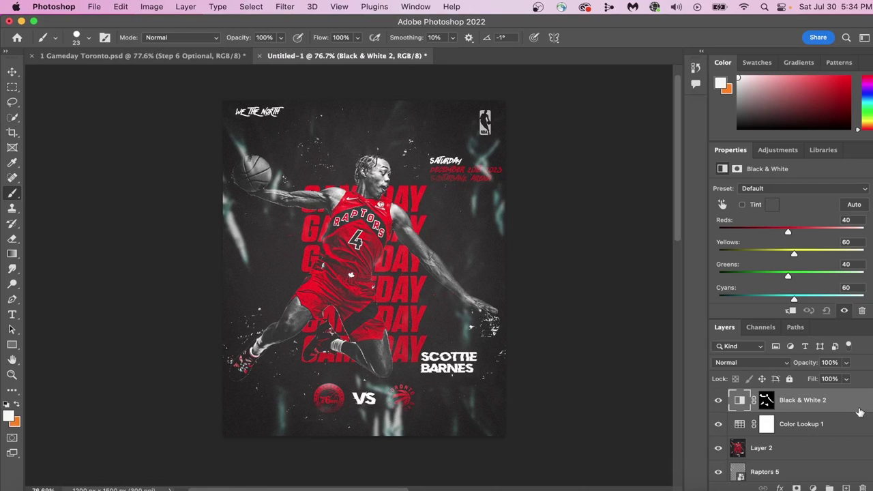
Add a Curves adjustment layer with its black point moved in to Input 16.
{"action": "left_click", "coordinate": [814, 487]}
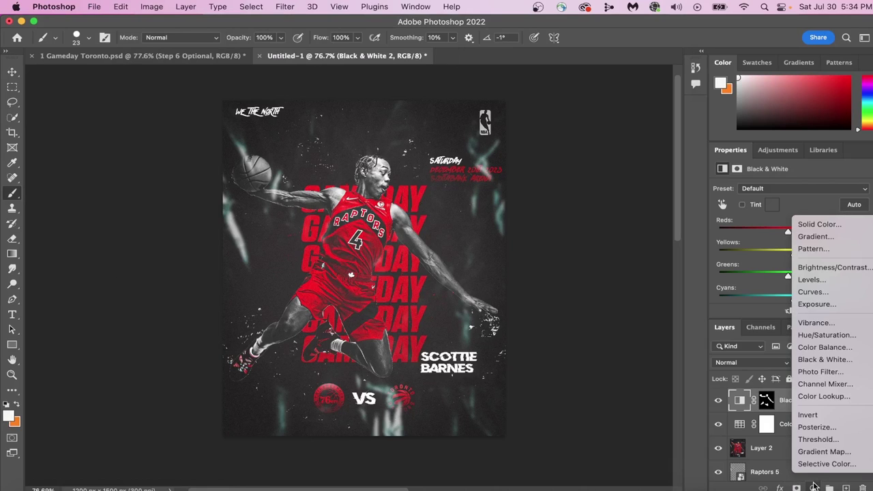
{"action": "left_click", "coordinate": [827, 293]}
{"action": "scroll", "coordinate": [795, 279], "scroll_direction": "down", "scroll_amount": 2}
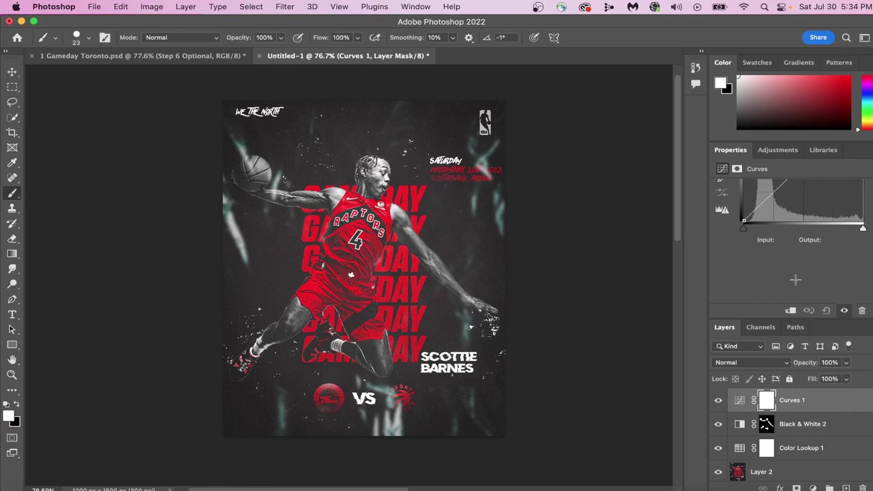
{"action": "left_click_drag", "start_coordinate": [743, 229], "coordinate": [749, 229]}
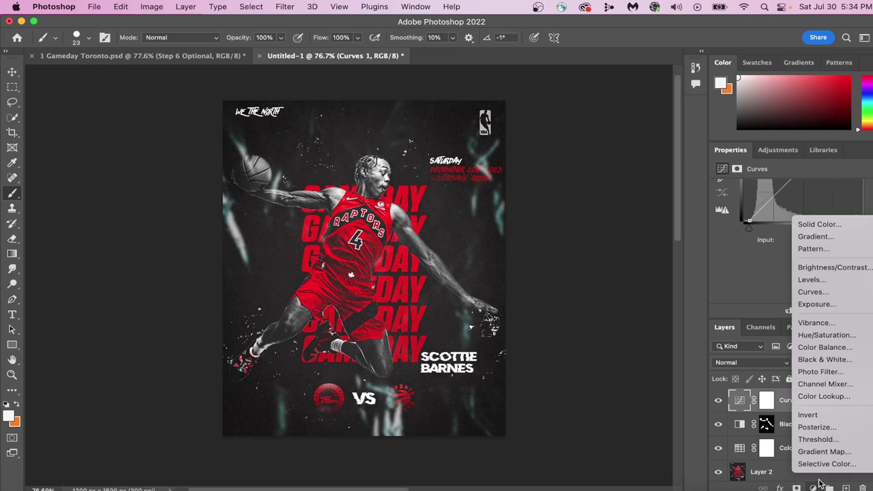
Add a Gradient Map and set its left colour stop to deep red.
{"action": "left_click", "coordinate": [823, 451]}
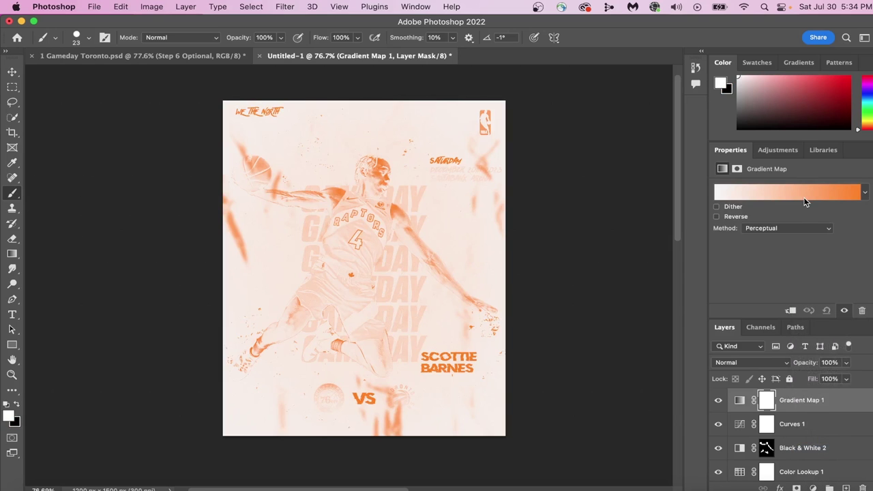
{"action": "left_click", "coordinate": [805, 196]}
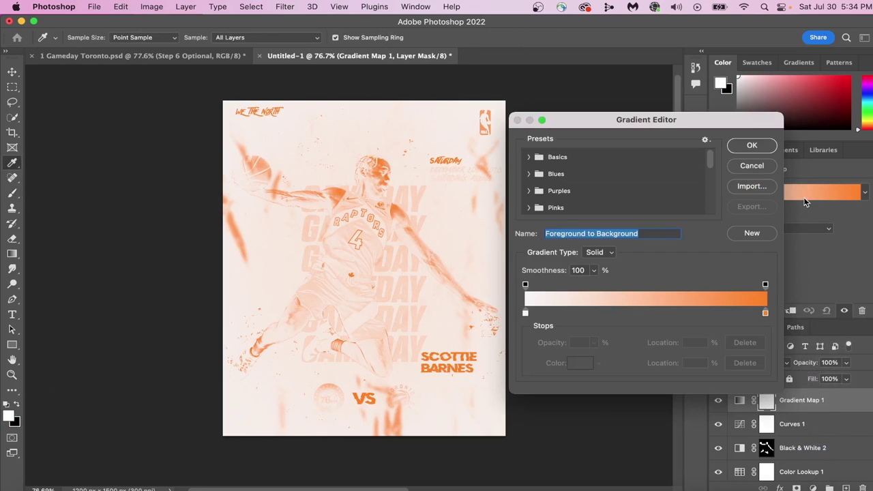
{"action": "left_click", "coordinate": [525, 314]}
{"action": "left_click", "coordinate": [570, 363]}
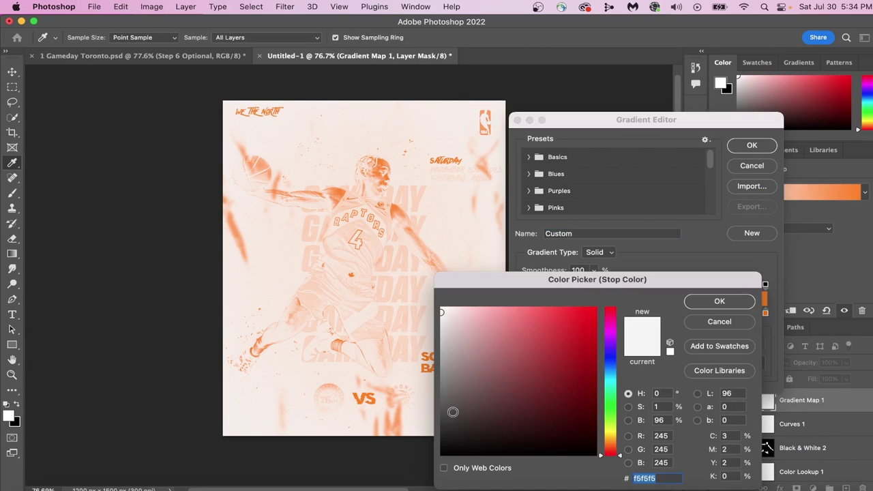
{"action": "left_click", "coordinate": [594, 348]}
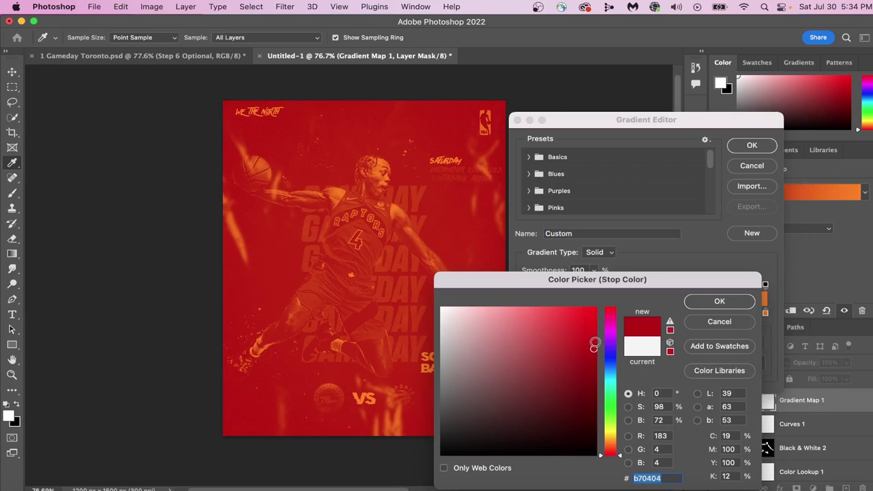
{"action": "left_click", "coordinate": [593, 337]}
{"action": "left_click", "coordinate": [720, 302]}
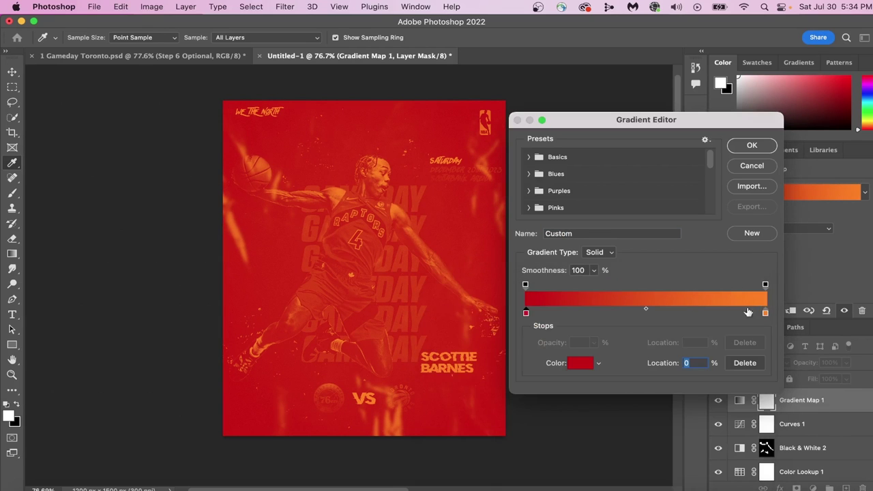
Set the gradient's right stop to black 000000 and confirm the red-to-black gradient.
{"action": "left_click", "coordinate": [765, 313]}
{"action": "left_click", "coordinate": [585, 365]}
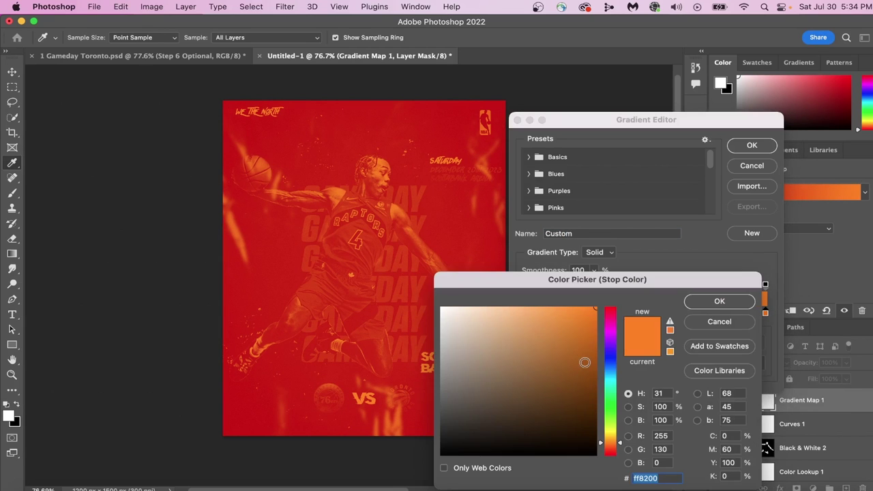
{"action": "left_click_drag", "start_coordinate": [449, 433], "coordinate": [441, 454]}
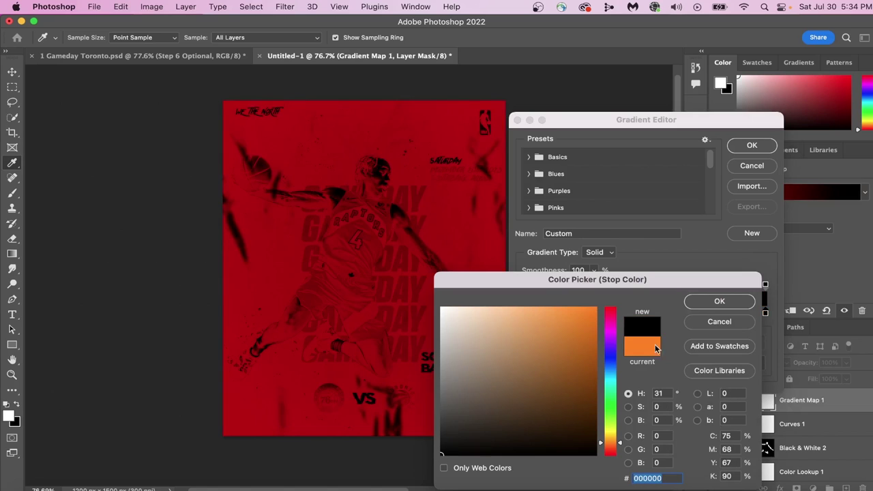
{"action": "left_click", "coordinate": [719, 301]}
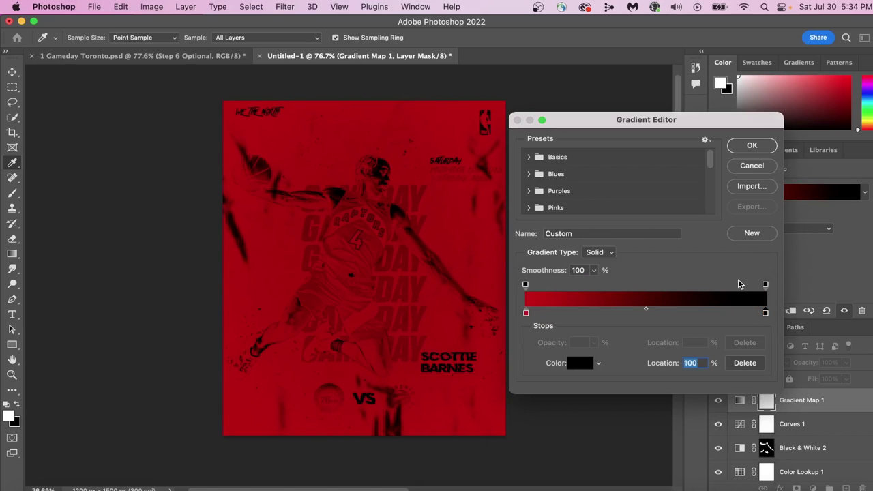
{"action": "left_click", "coordinate": [752, 145]}
{"action": "left_click", "coordinate": [747, 362]}
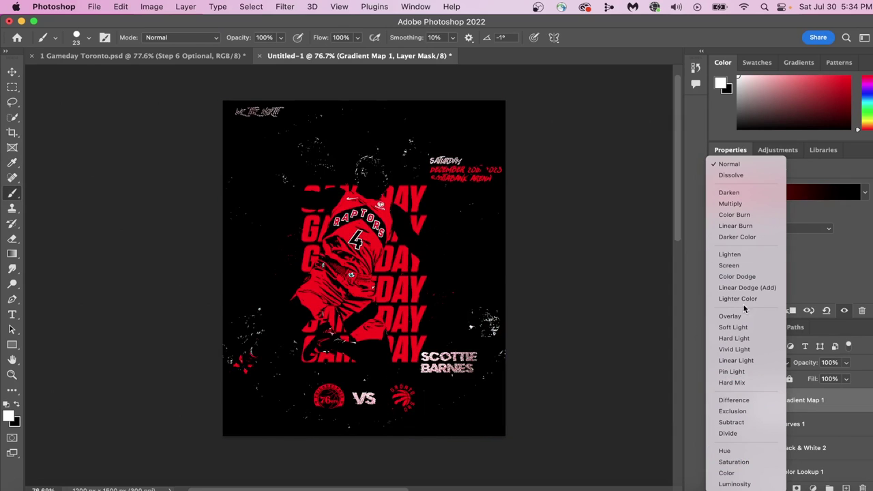
Blend the gradient map as Darker Color, invert its mask, and set a soft 380 px brush.
{"action": "left_click", "coordinate": [750, 236]}
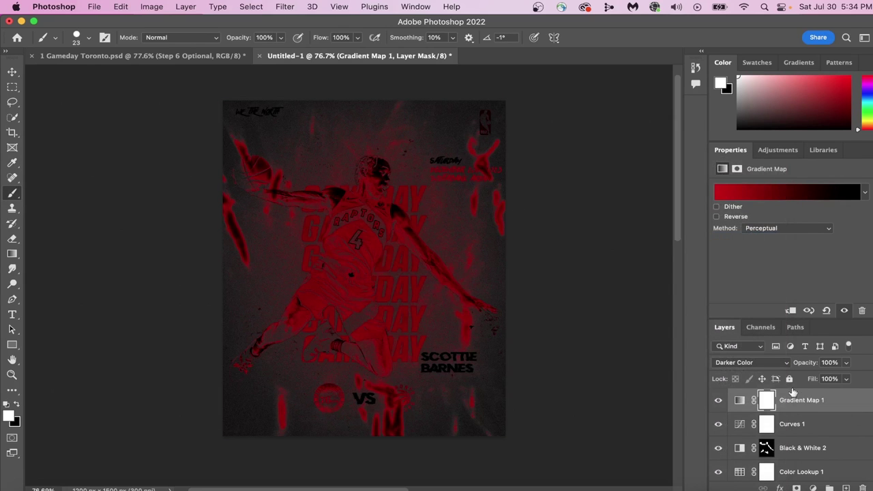
{"action": "key", "text": "super+i"}
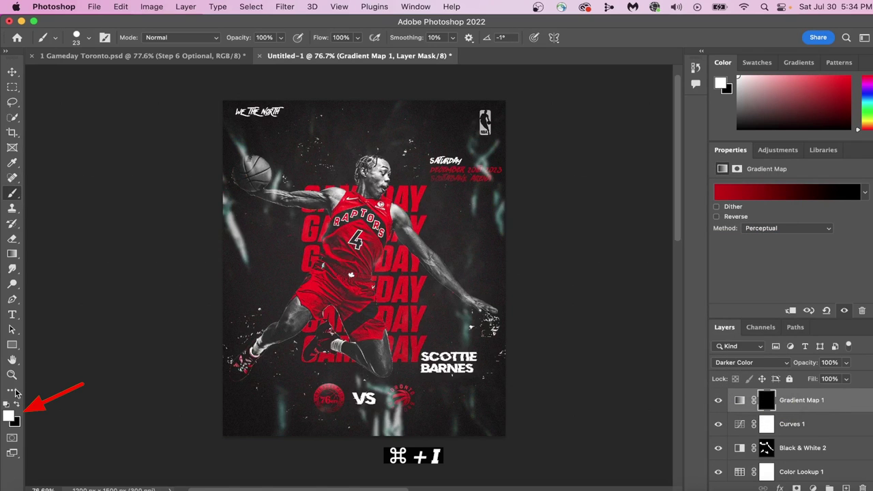
{"action": "left_click", "coordinate": [88, 37]}
{"action": "mouse_move", "coordinate": [140, 75]}
{"action": "left_mouse_down"}
{"action": "mouse_move", "coordinate": [126, 74]}
{"action": "mouse_move", "coordinate": [146, 101]}
{"action": "mouse_move", "coordinate": [32, 90]}
{"action": "left_mouse_up"}
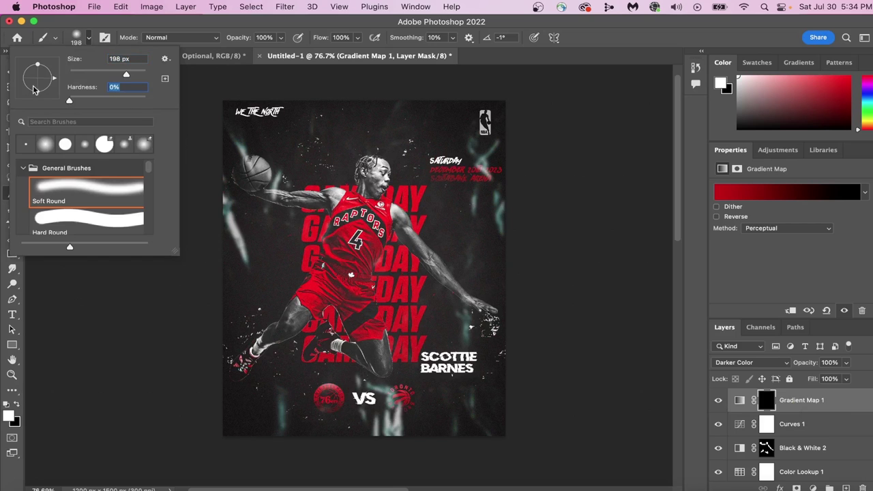
{"action": "left_click_drag", "start_coordinate": [126, 75], "coordinate": [135, 76]}
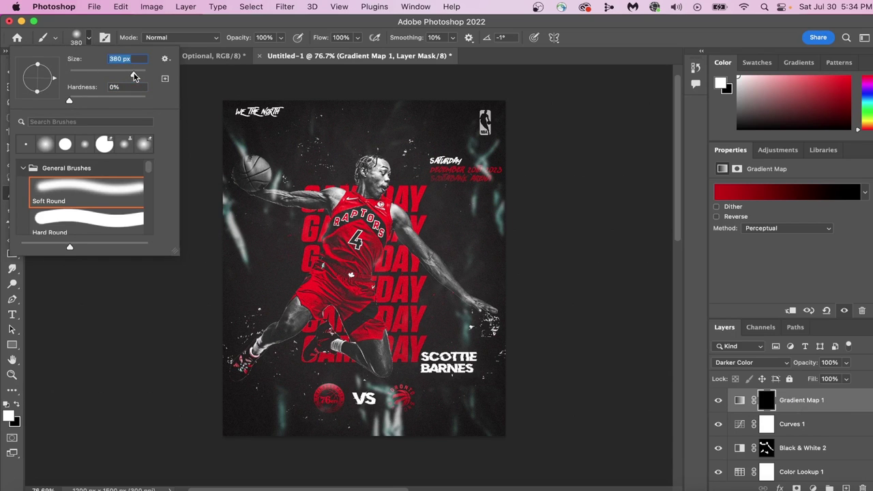
{"action": "left_click", "coordinate": [85, 37]}
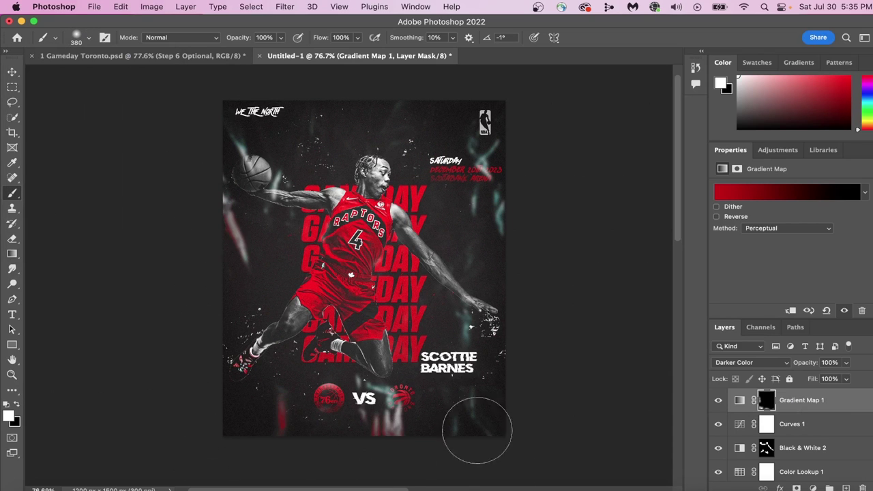
Paint the red tint back onto part of the poster through the gradient map mask.
{"action": "left_click", "coordinate": [263, 99]}
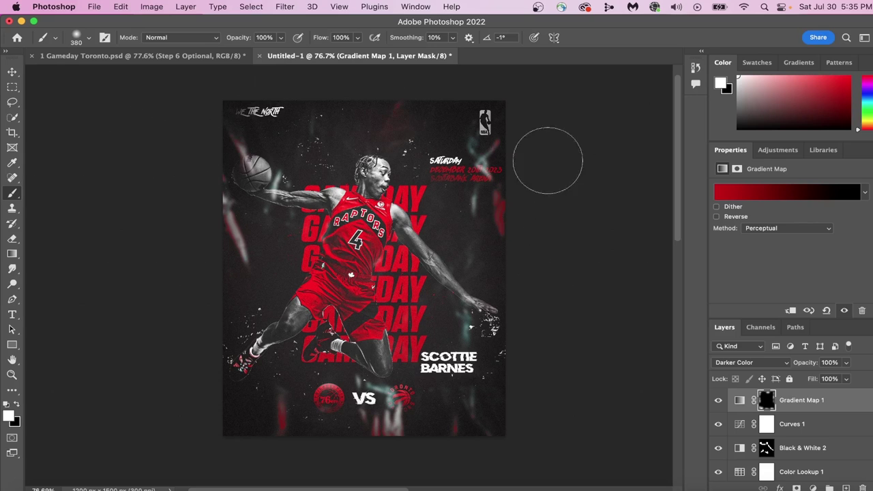
{"action": "left_click", "coordinate": [718, 399]}
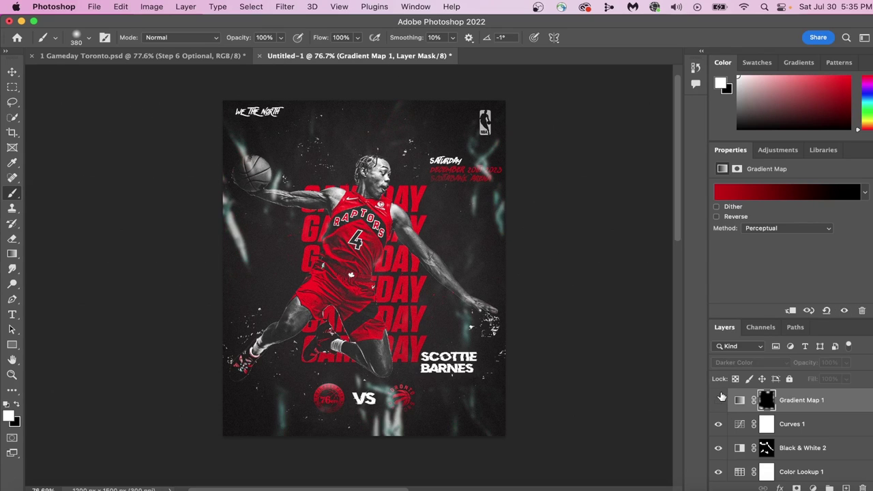
{"action": "left_click", "coordinate": [718, 399]}
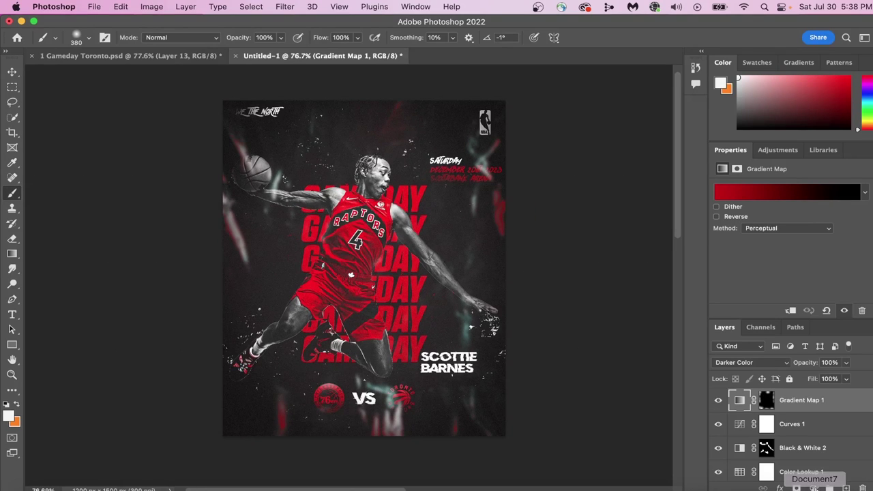
{"action": "left_click", "coordinate": [814, 488]}
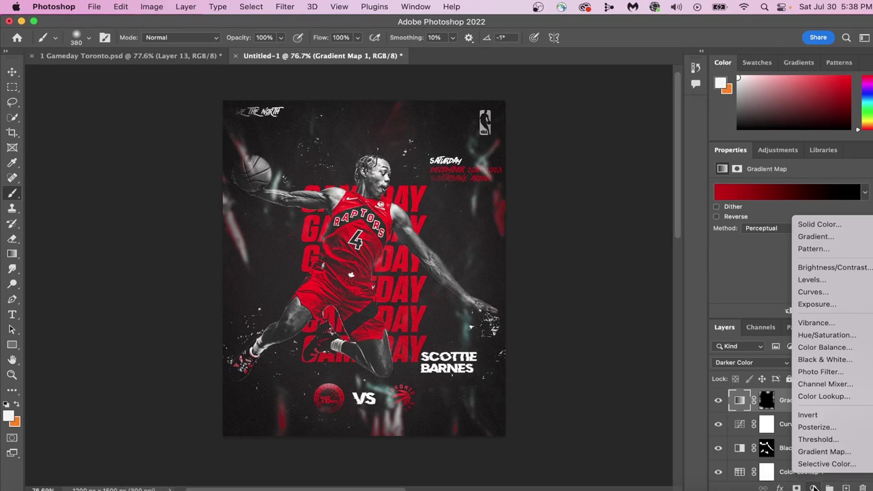
Add a Brightness/Contrast adjustment at Brightness 52 with its mask inverted to black.
{"action": "left_click", "coordinate": [828, 267]}
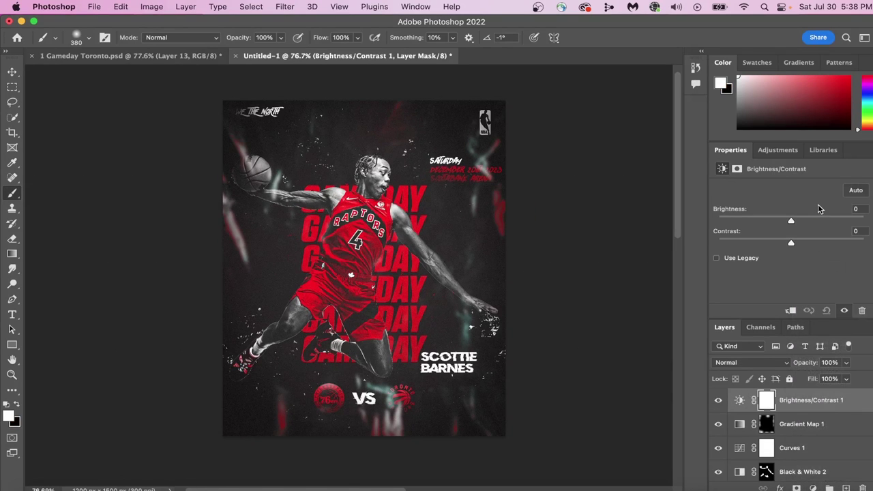
{"action": "left_click_drag", "start_coordinate": [794, 223], "coordinate": [821, 223]}
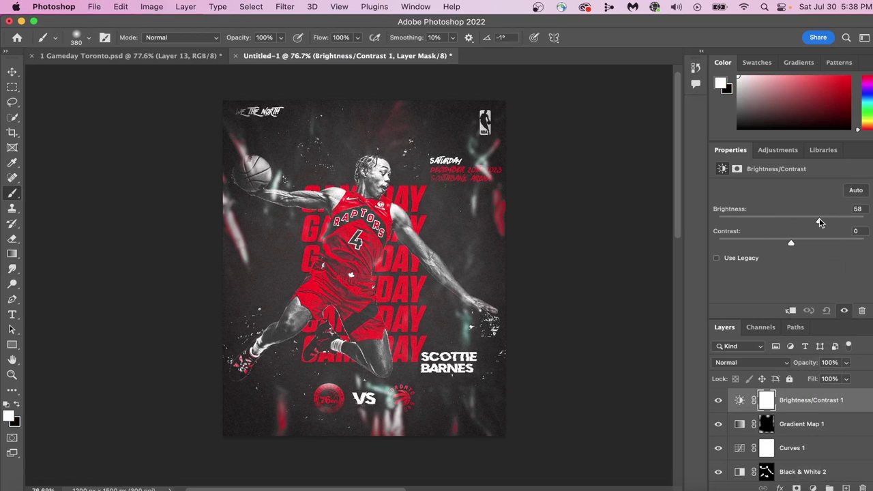
{"action": "key", "text": "super+i"}
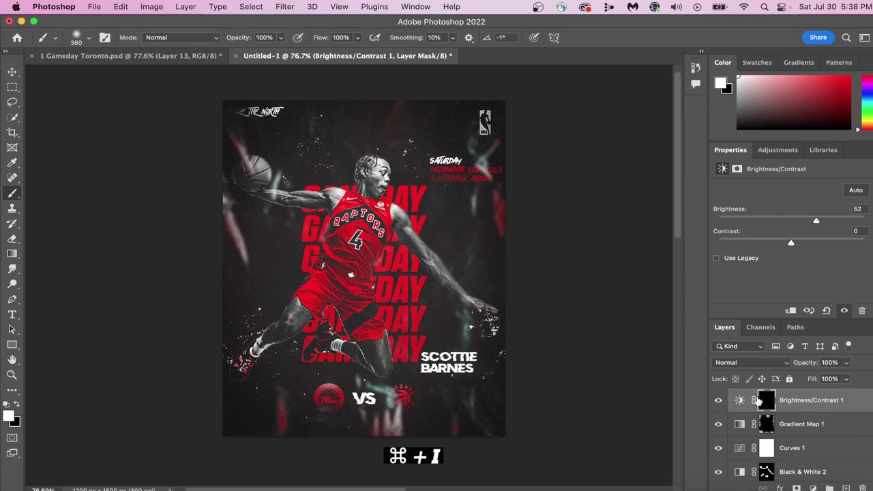
Paint the brightening onto the player with a lower-opacity white brush.
{"action": "left_click_drag", "start_coordinate": [280, 51], "coordinate": [275, 53]}
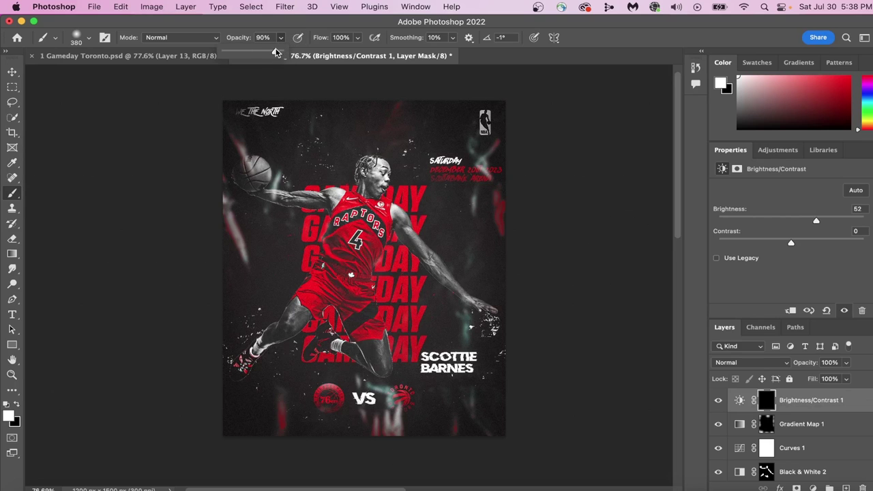
{"action": "mouse_move", "coordinate": [368, 181]}
{"action": "left_mouse_down"}
{"action": "mouse_move", "coordinate": [299, 204]}
{"action": "mouse_move", "coordinate": [305, 224]}
{"action": "mouse_move", "coordinate": [400, 247]}
{"action": "mouse_move", "coordinate": [452, 285]}
{"action": "mouse_move", "coordinate": [357, 305]}
{"action": "mouse_move", "coordinate": [343, 285]}
{"action": "mouse_move", "coordinate": [300, 328]}
{"action": "left_mouse_up"}
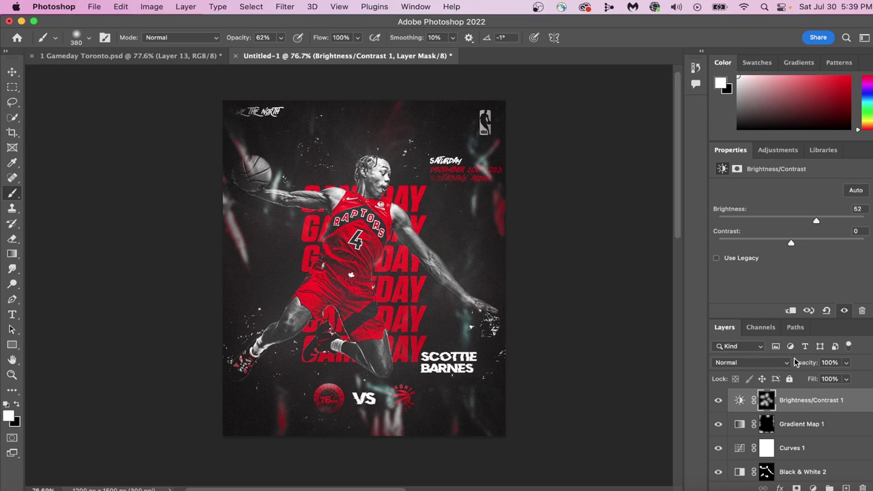
{"action": "left_click", "coordinate": [718, 401]}
{"action": "left_click", "coordinate": [718, 400]}
{"action": "left_click", "coordinate": [846, 363]}
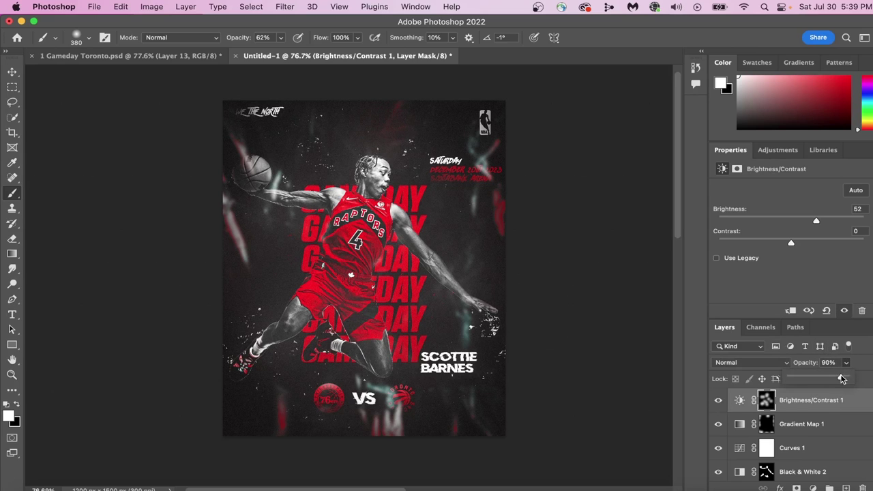